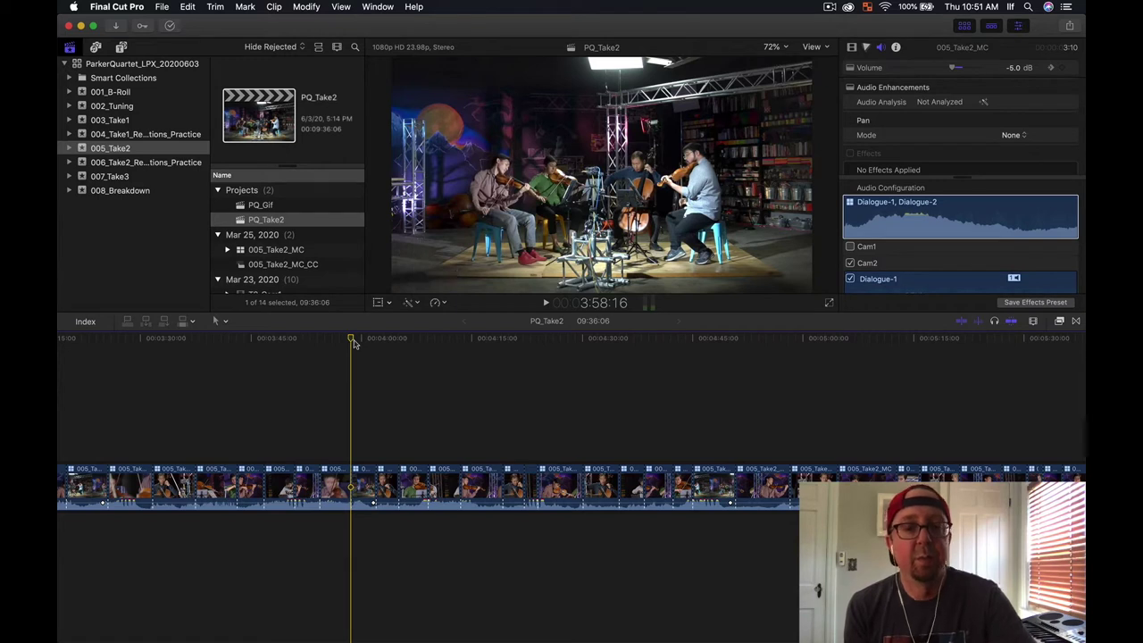
- Play and stop the project, turn off skimming, and open then leave the multicam clip's angles
{"action": "key", "text": "space"}
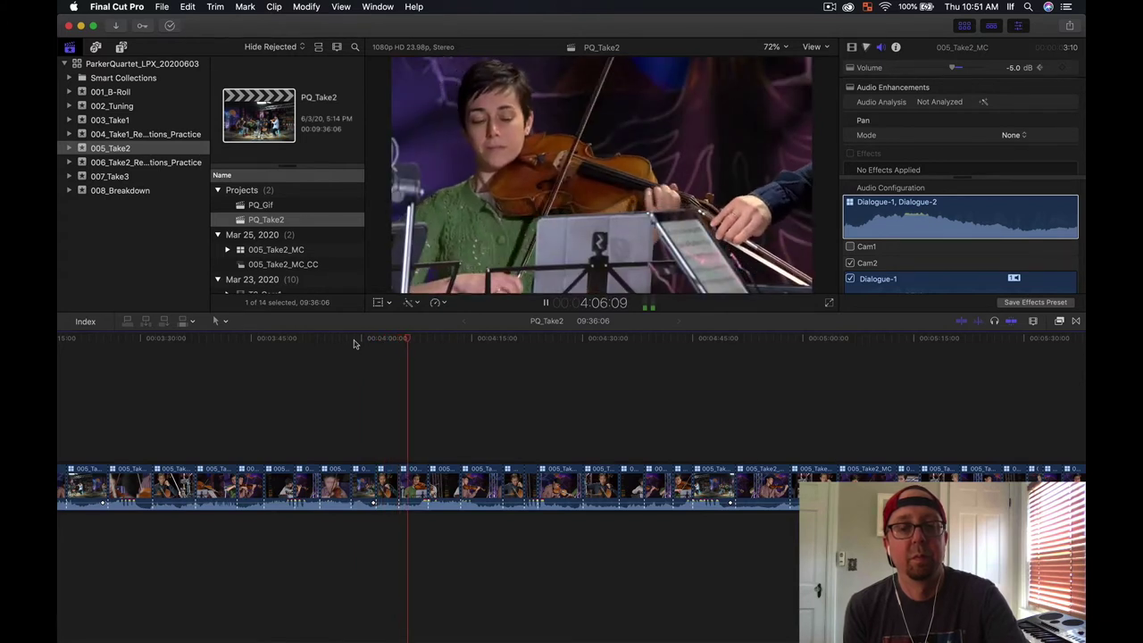
{"action": "key", "text": "space"}
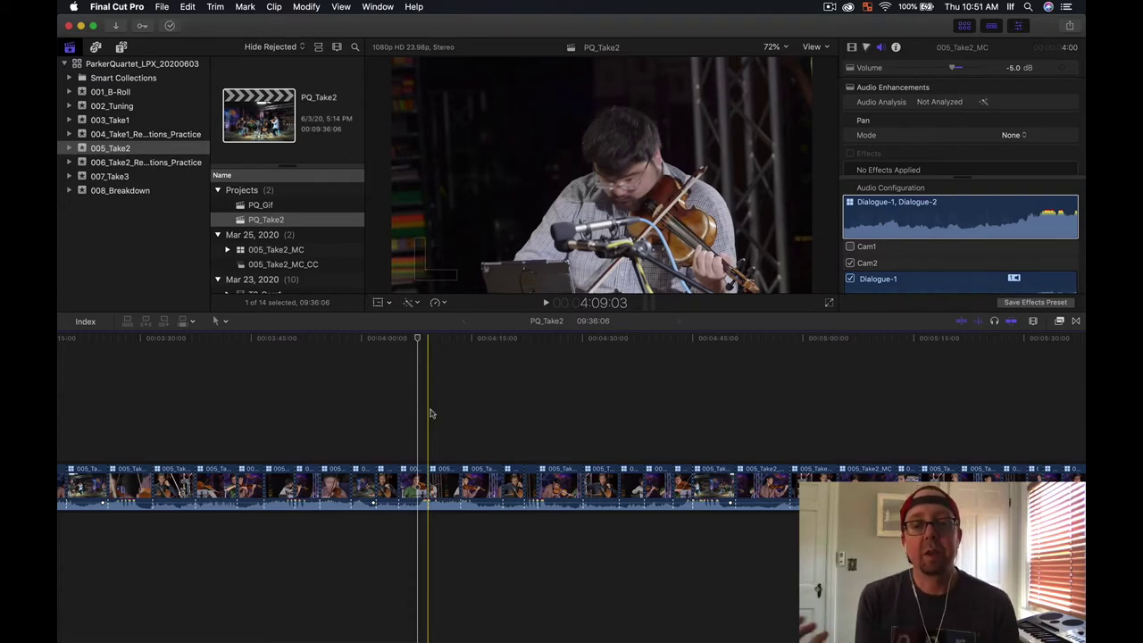
{"action": "key", "text": "s"}
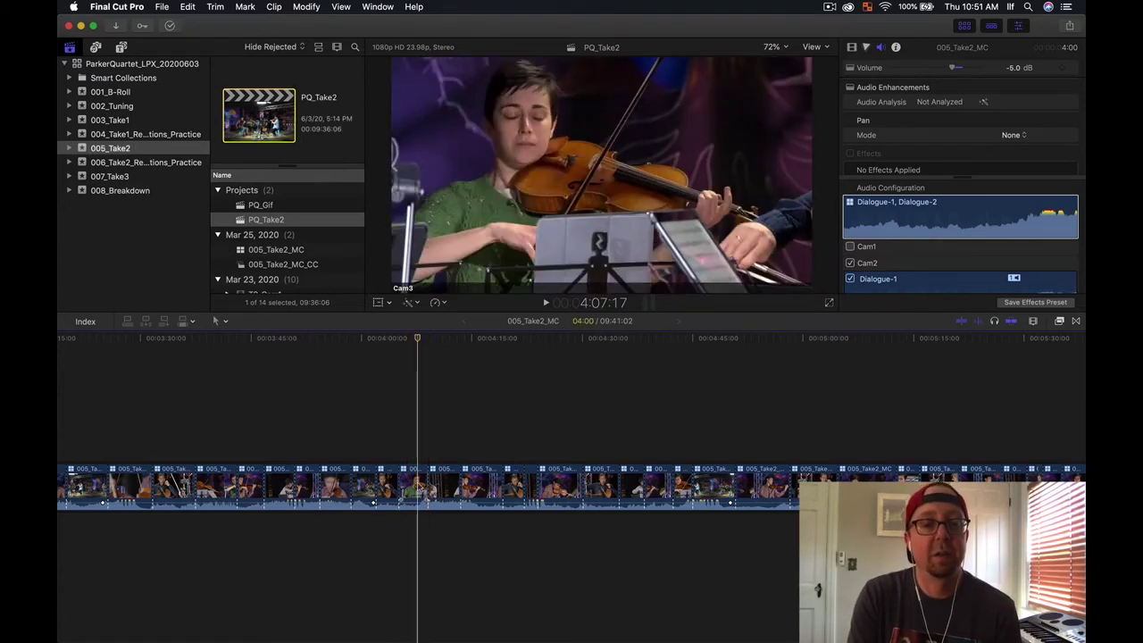
{"action": "double_click", "coordinate": [414, 487]}
{"action": "scroll", "coordinate": [270, 514], "scroll_direction": "down", "scroll_amount": 3}
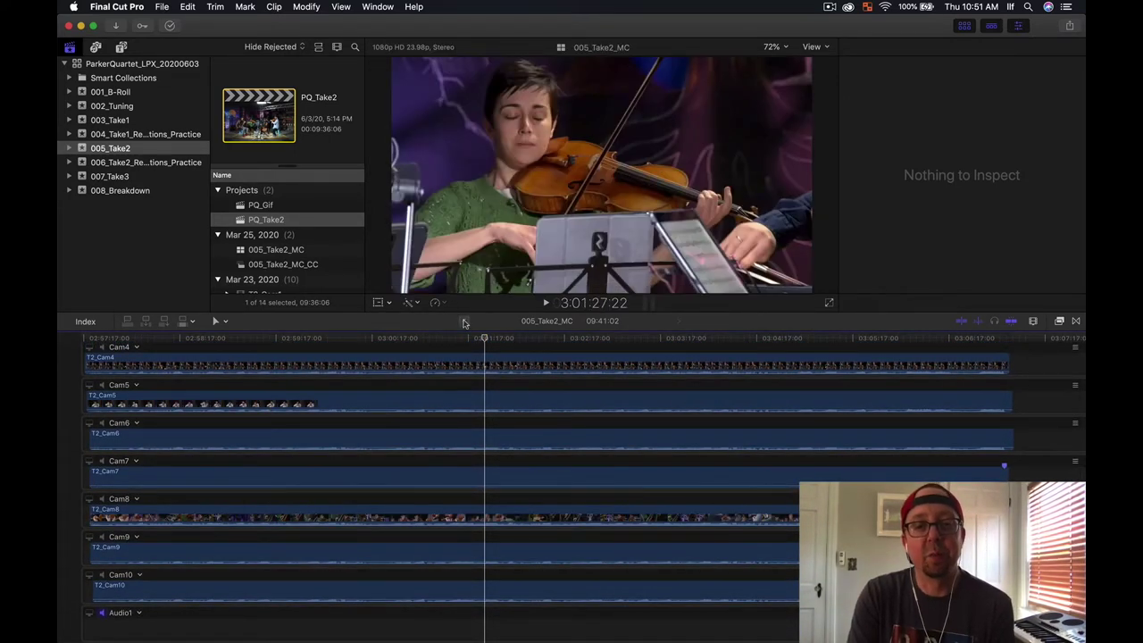
{"action": "left_click", "coordinate": [463, 322]}
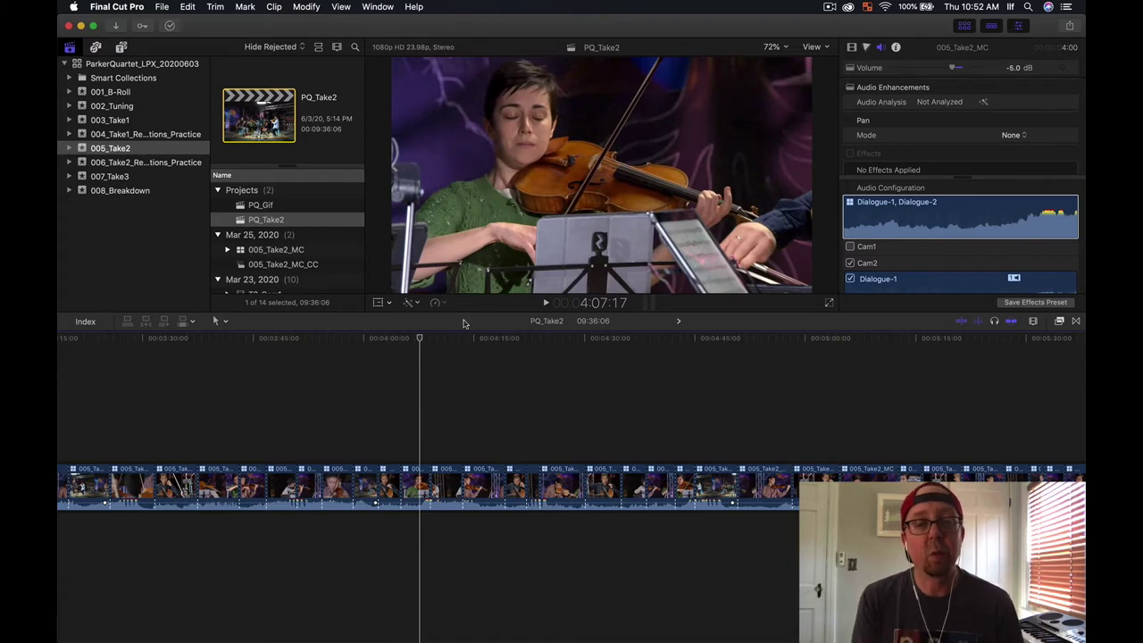
- Select the multicam clip at the playhead and move the playhead to about 4:07
{"action": "left_click", "coordinate": [418, 484]}
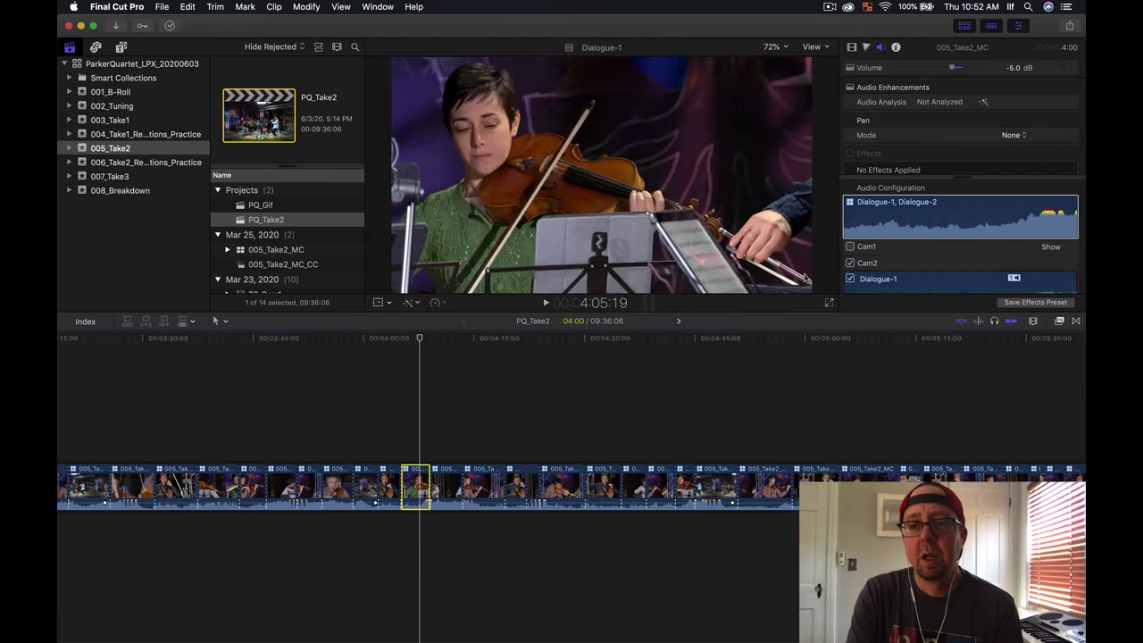
{"action": "scroll", "coordinate": [905, 242], "scroll_direction": "down", "scroll_amount": 3}
{"action": "scroll", "coordinate": [905, 242], "scroll_direction": "up", "scroll_amount": 3}
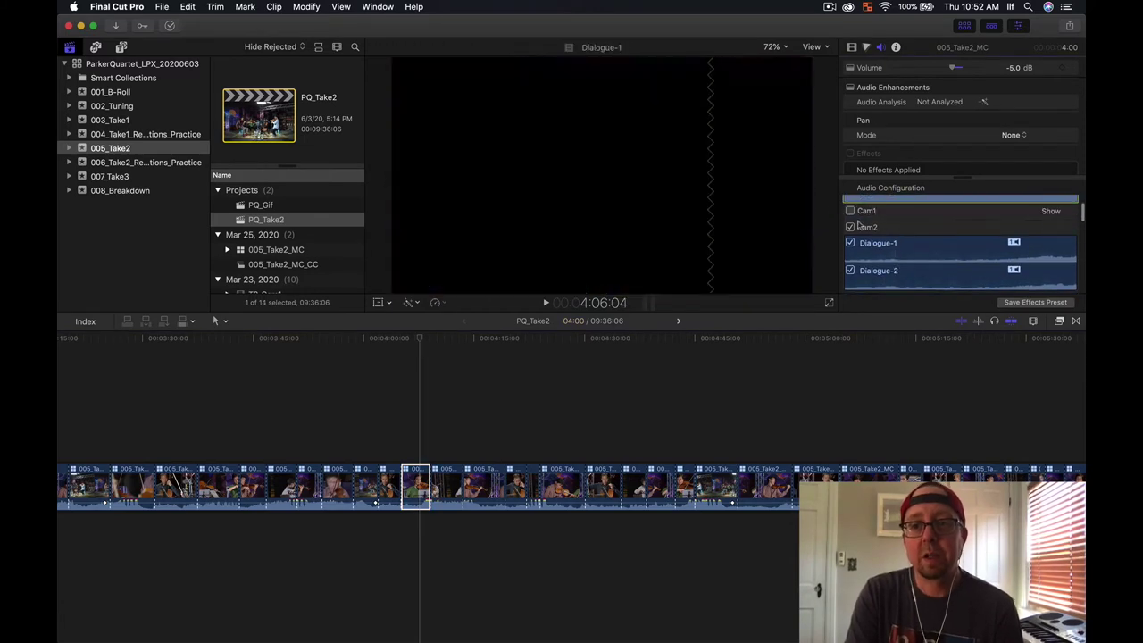
{"action": "scroll", "coordinate": [904, 224], "scroll_direction": "down", "scroll_amount": 3}
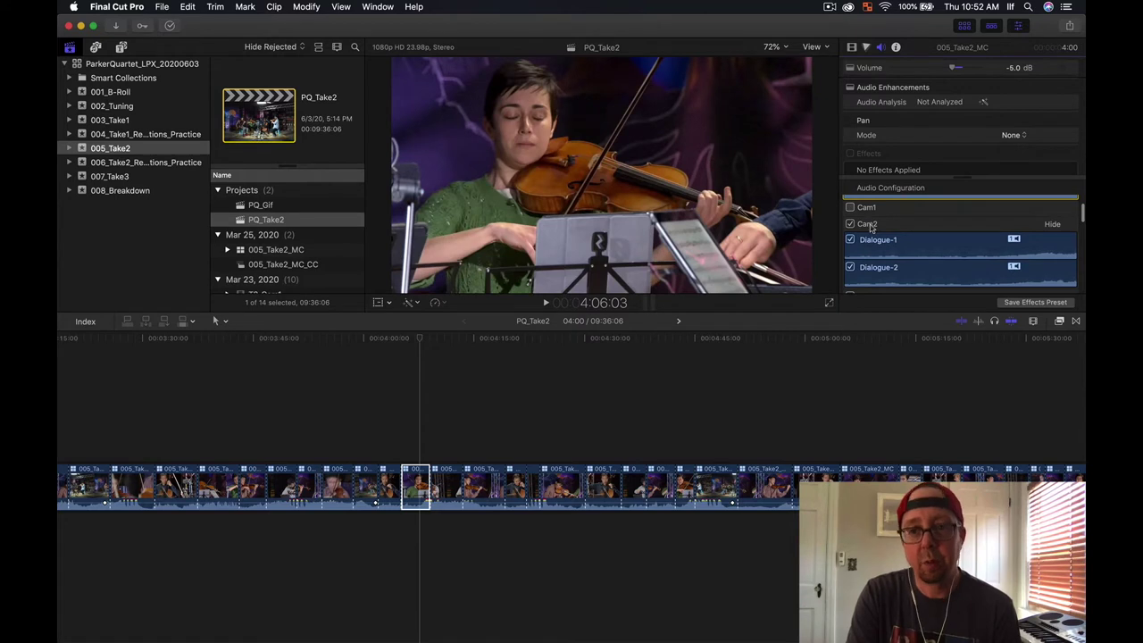
{"action": "scroll", "coordinate": [871, 229], "scroll_direction": "down", "scroll_amount": 3}
{"action": "scroll", "coordinate": [873, 231], "scroll_direction": "down", "scroll_amount": 4}
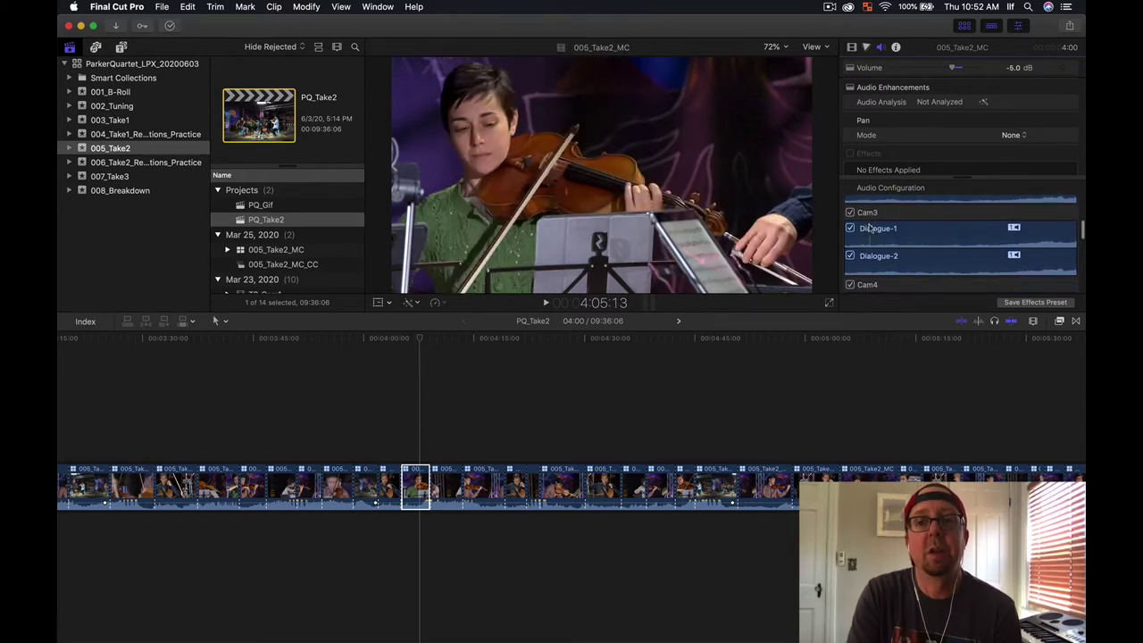
{"action": "scroll", "coordinate": [879, 241], "scroll_direction": "down", "scroll_amount": 5}
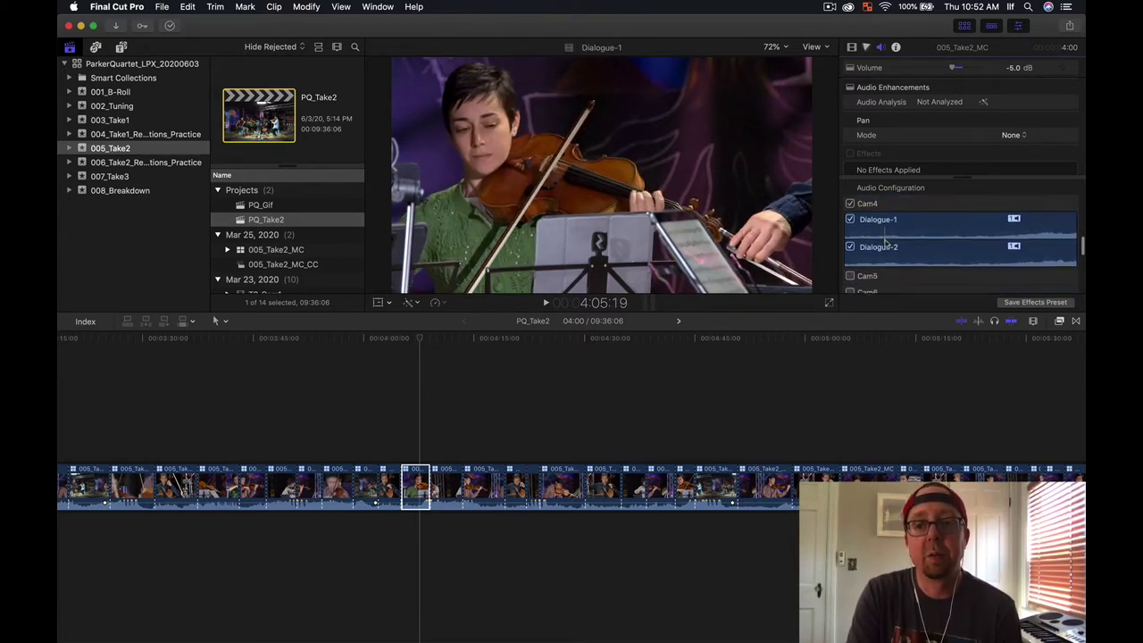
{"action": "scroll", "coordinate": [882, 243], "scroll_direction": "down", "scroll_amount": 4}
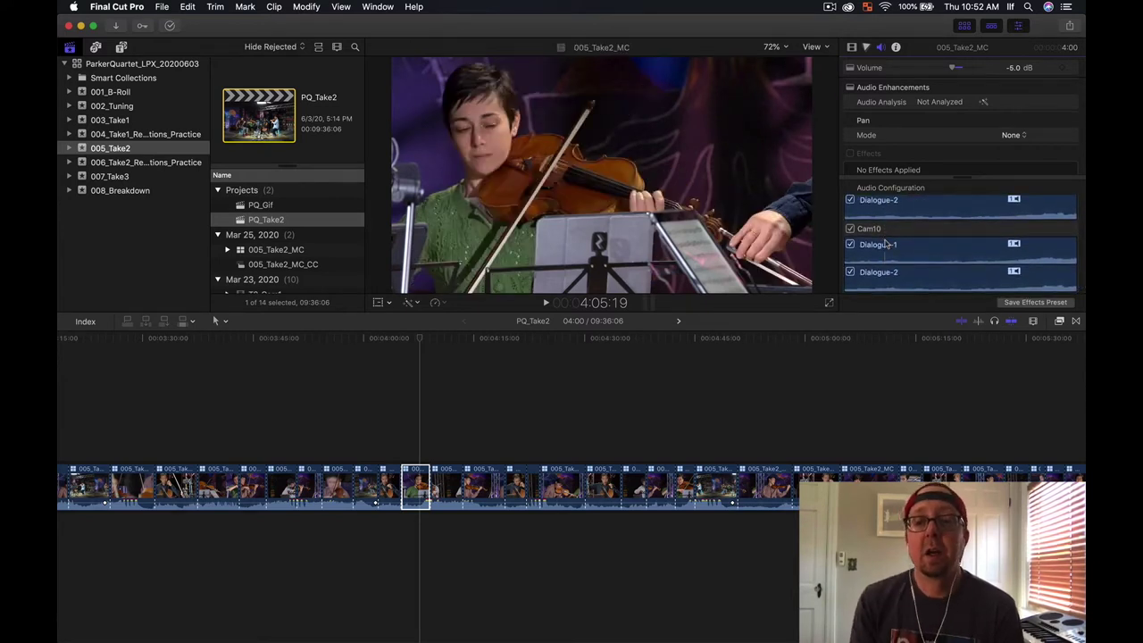
{"action": "scroll", "coordinate": [882, 243], "scroll_direction": "up", "scroll_amount": 4}
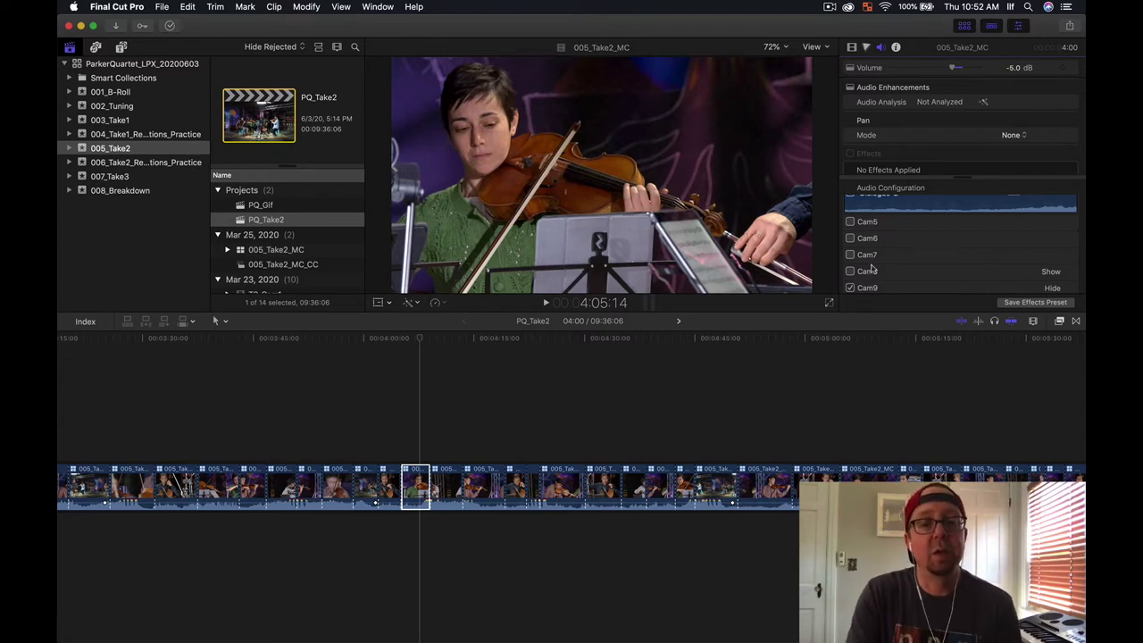
{"action": "left_click", "coordinate": [415, 339]}
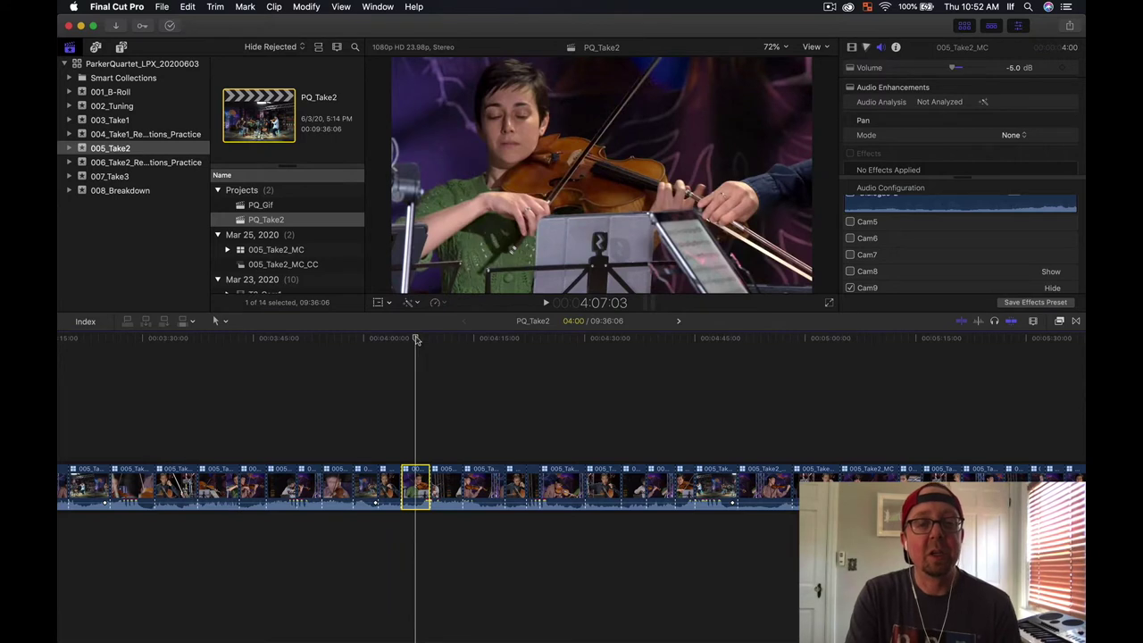
- With PQ_Take2 open and its clip selected, export XML as PQ_Take2a.fcpxml into xmls
{"action": "double_click", "coordinate": [243, 223]}
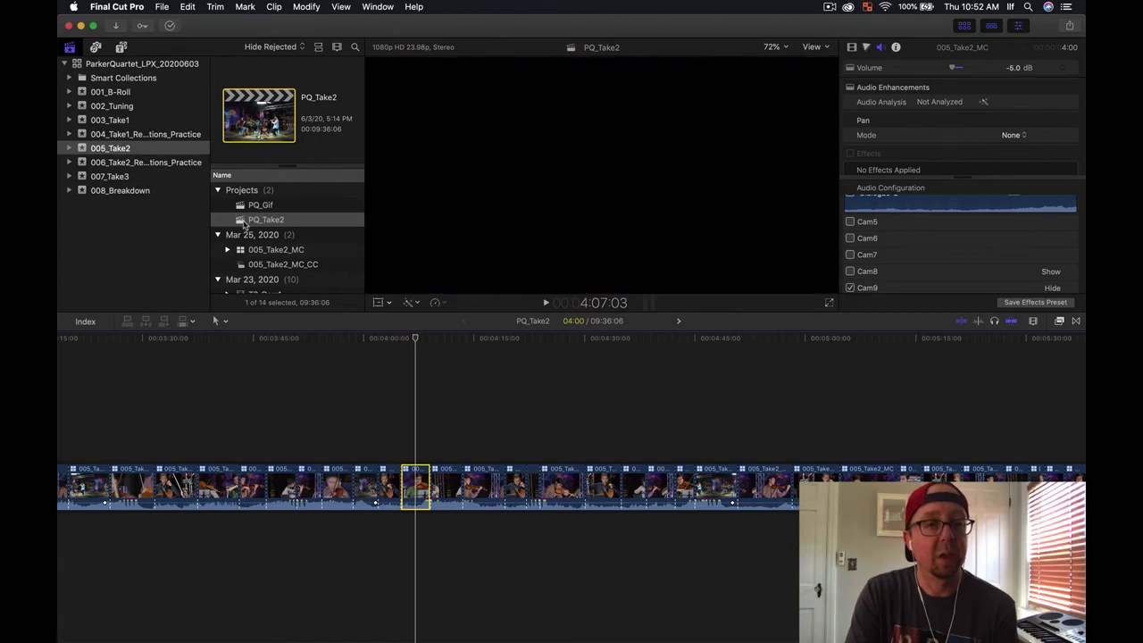
{"action": "left_click", "coordinate": [242, 223]}
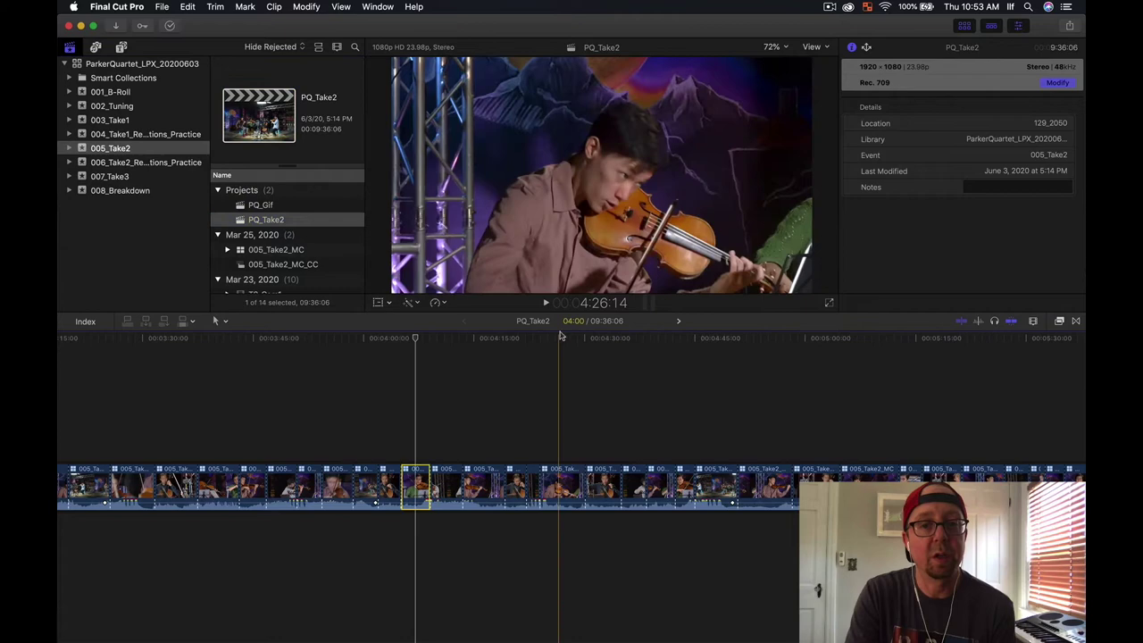
{"action": "left_click", "coordinate": [494, 329]}
{"action": "left_click", "coordinate": [161, 7]}
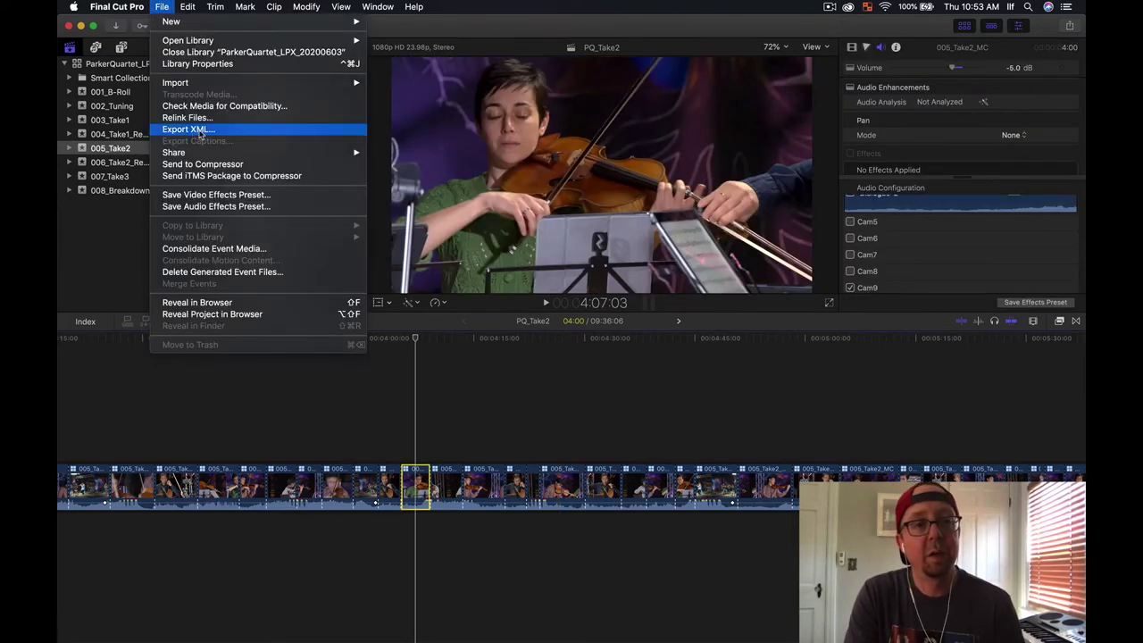
{"action": "left_click", "coordinate": [188, 130]}
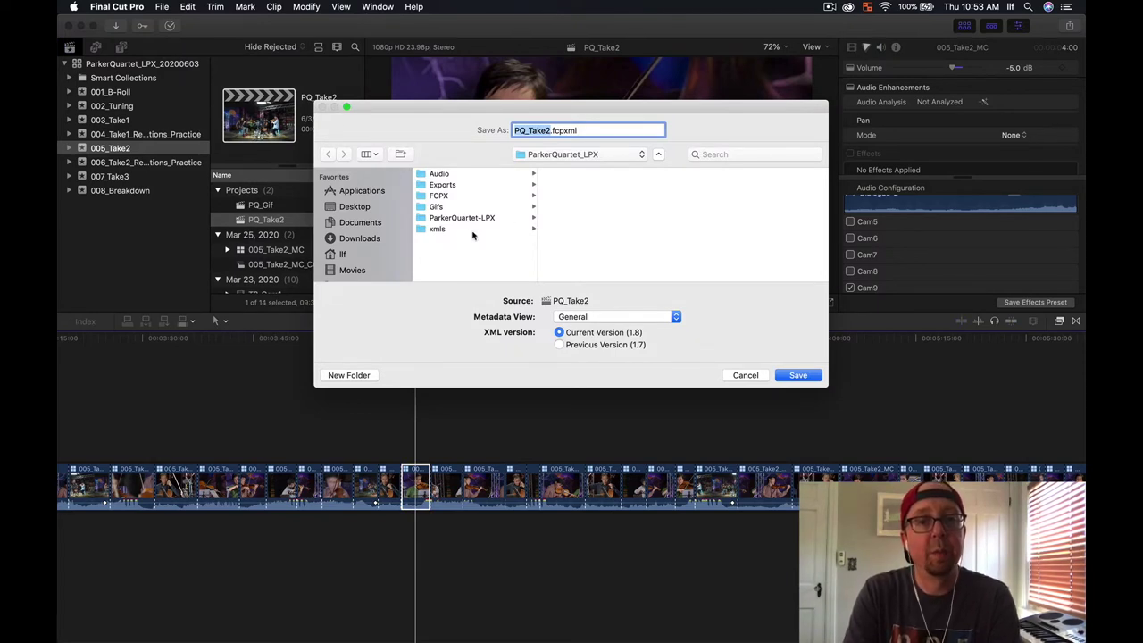
{"action": "left_click", "coordinate": [472, 230]}
{"action": "left_click", "coordinate": [550, 130]}
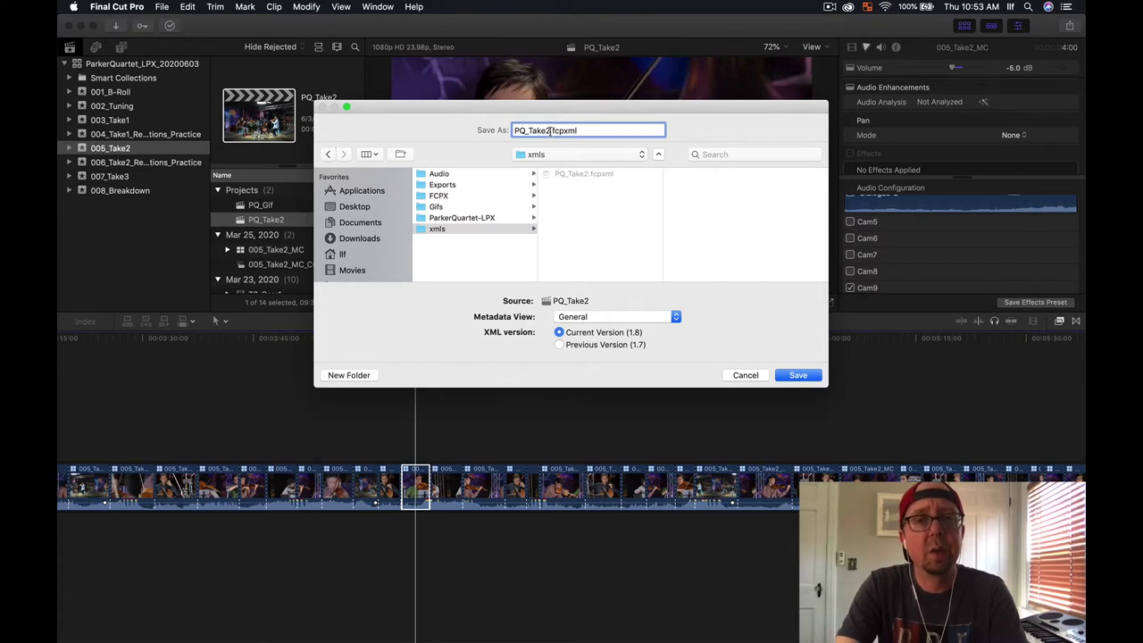
{"action": "type", "text": "a"}
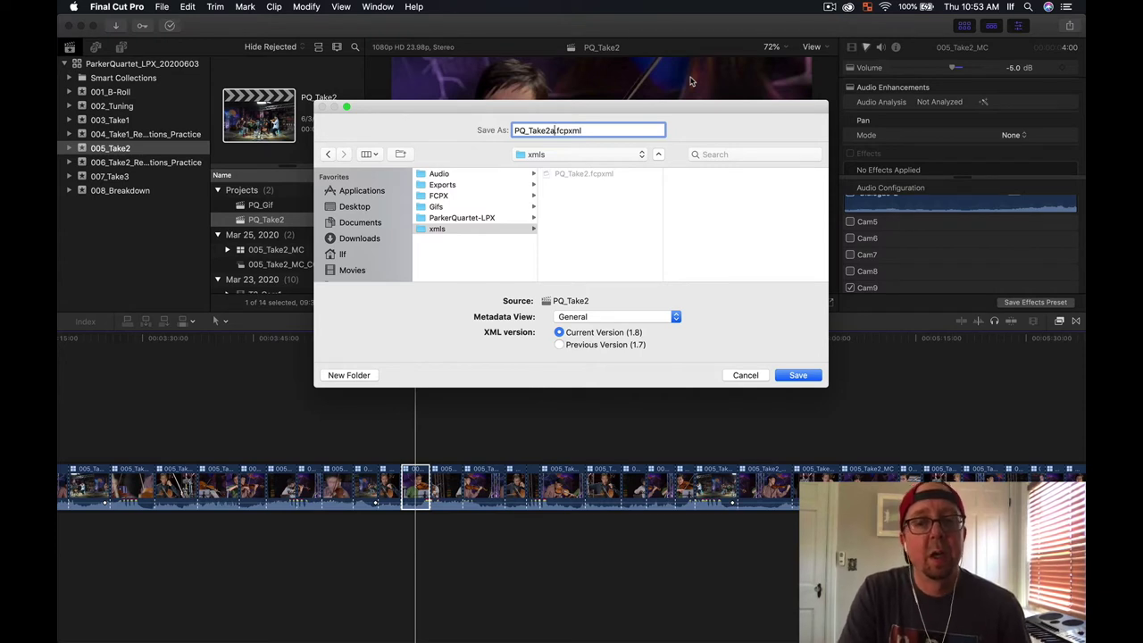
{"action": "key", "text": "Return"}
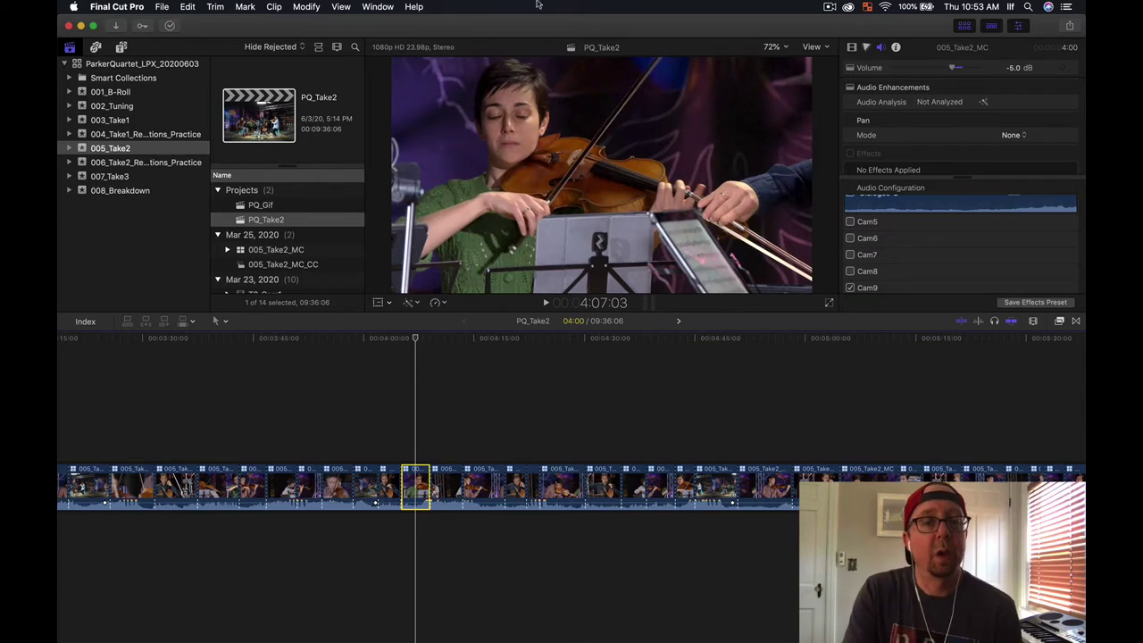
- Send PQ_Take2 to the Apple Devices 1080p destination, saving it as PQ_Take2a in Exports
{"action": "left_click", "coordinate": [251, 222]}
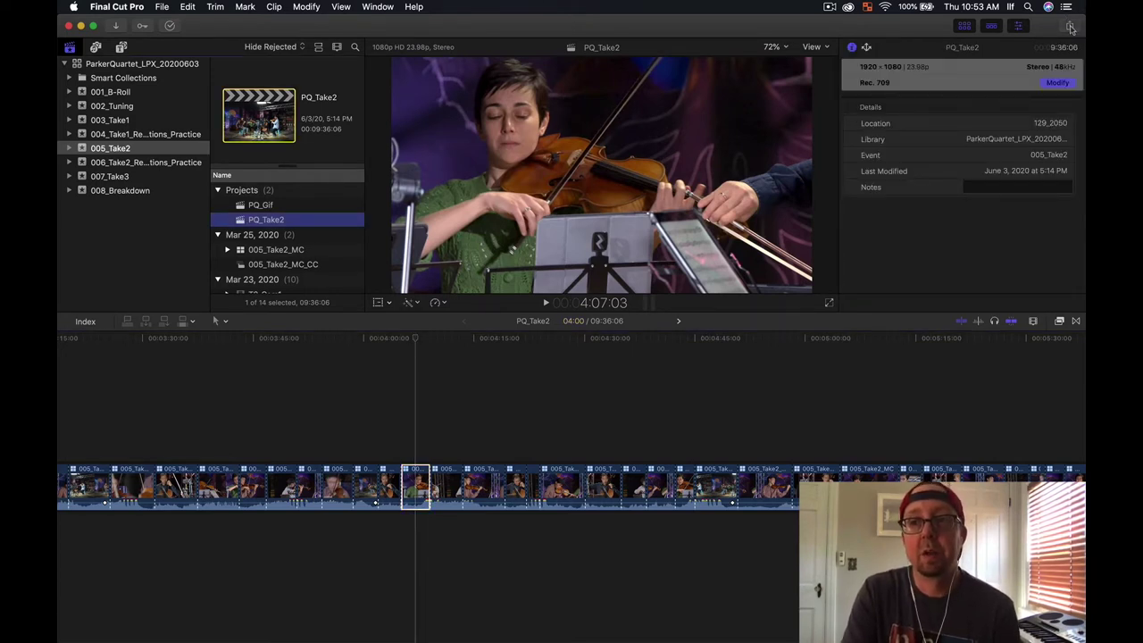
{"action": "left_click", "coordinate": [1071, 26]}
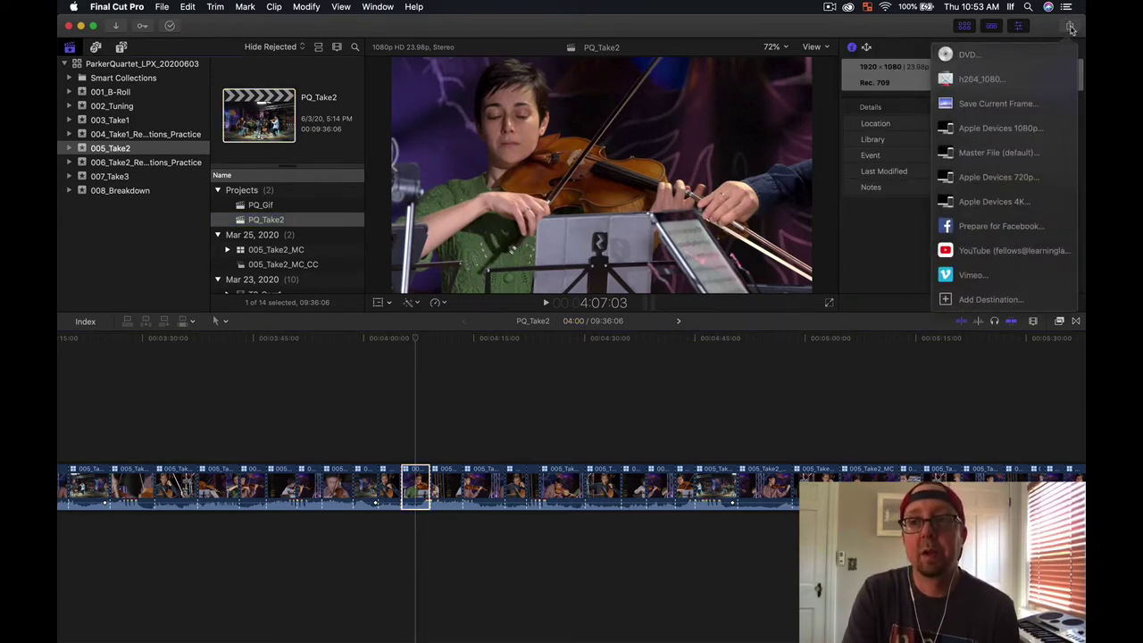
{"action": "left_click", "coordinate": [1010, 130]}
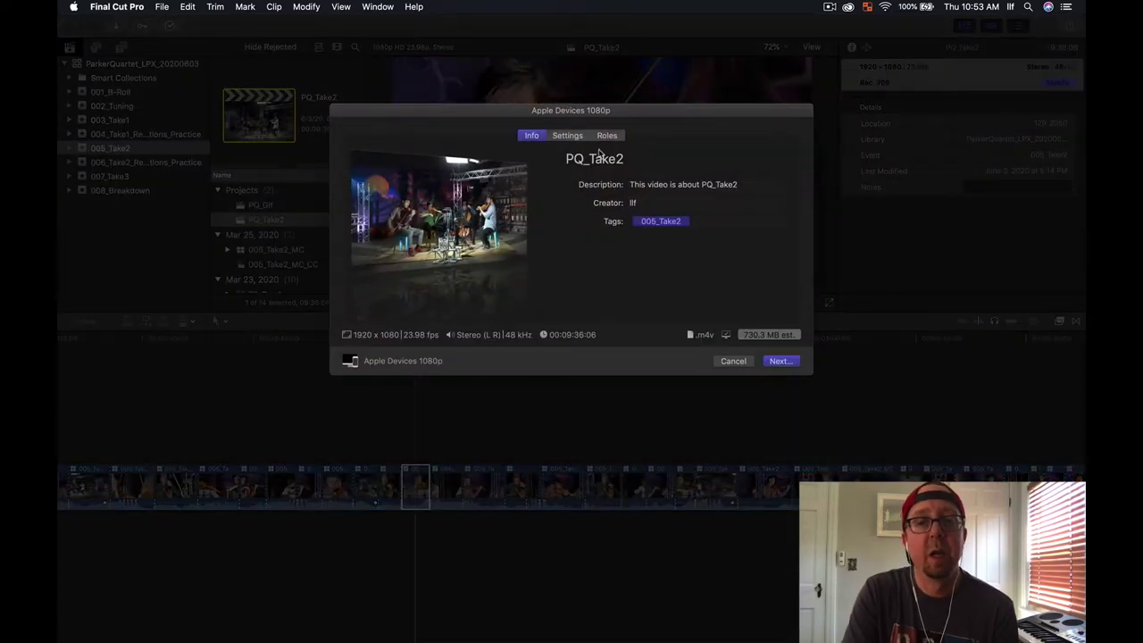
{"action": "left_click", "coordinate": [779, 360]}
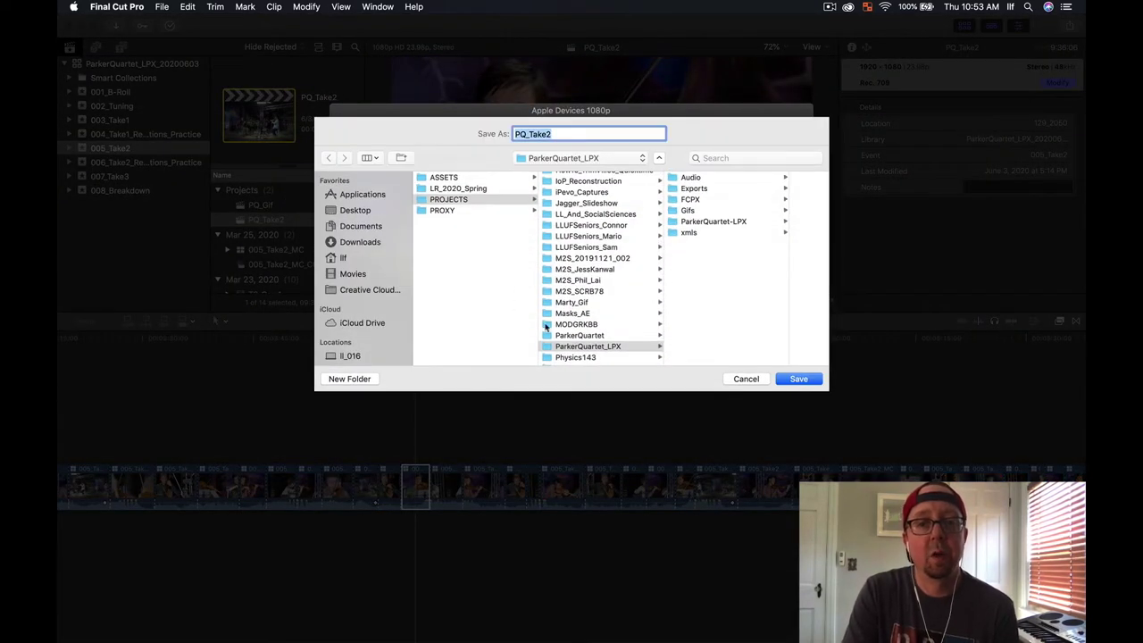
{"action": "left_click", "coordinate": [693, 188]}
{"action": "left_click", "coordinate": [658, 348]}
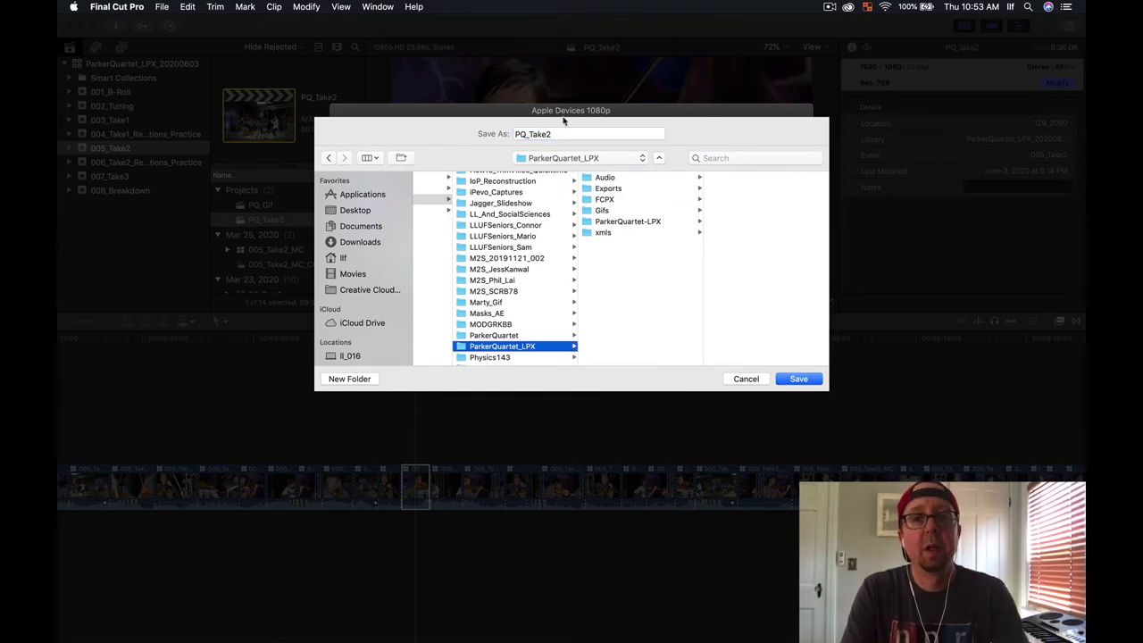
{"action": "left_click", "coordinate": [623, 190]}
{"action": "left_click", "coordinate": [583, 134]}
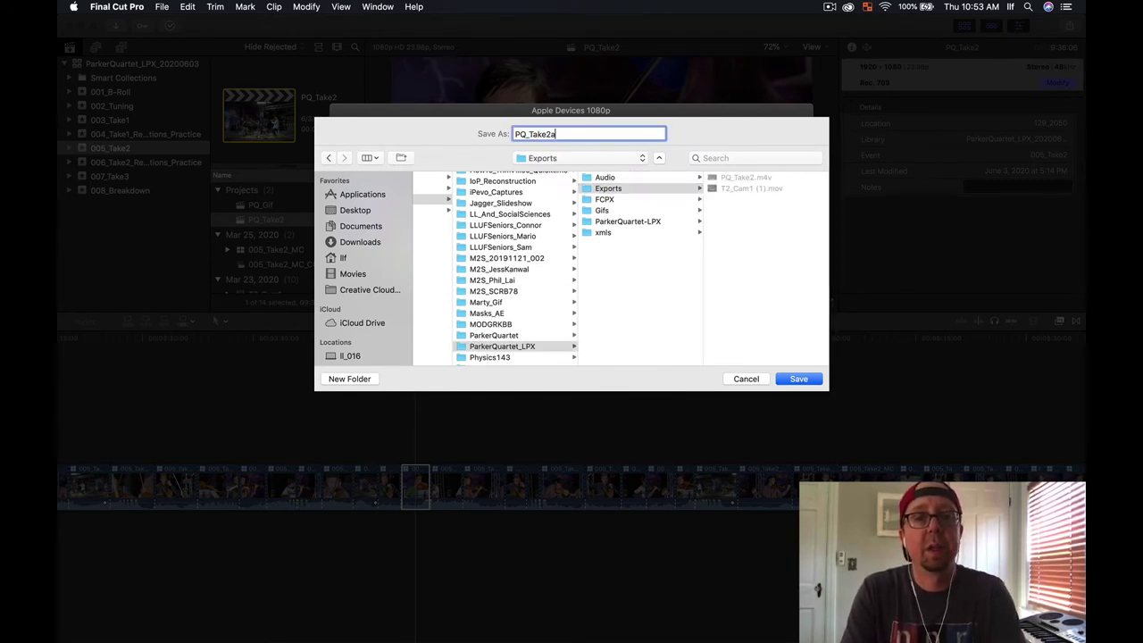
{"action": "type", "text": "a"}
{"action": "left_click", "coordinate": [798, 378]}
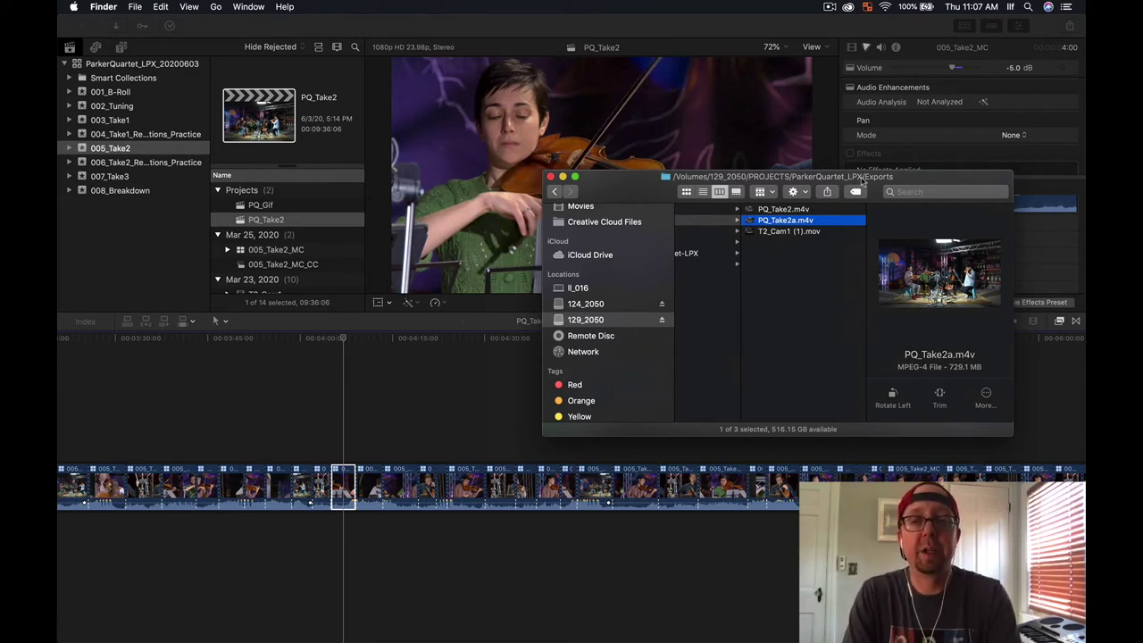
- Open PQ_Take2a.m4v in QuickTime Player from its Finder context menu, then switch applications
{"action": "left_click", "coordinate": [805, 223]}
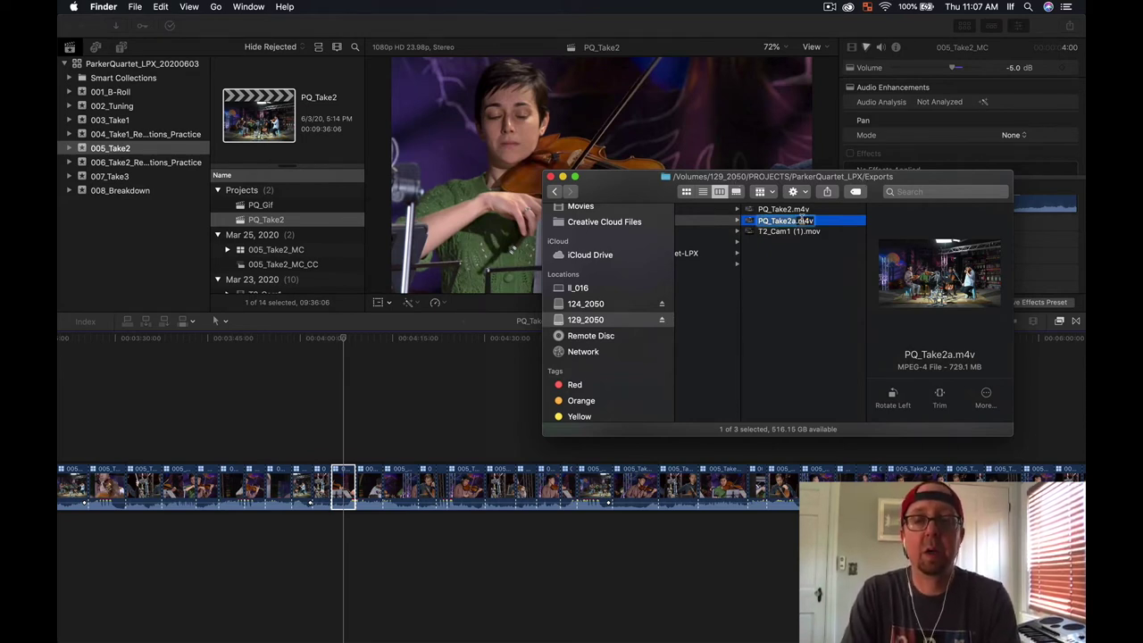
{"action": "right_click", "coordinate": [823, 220]}
{"action": "mouse_move", "coordinate": [824, 235]}
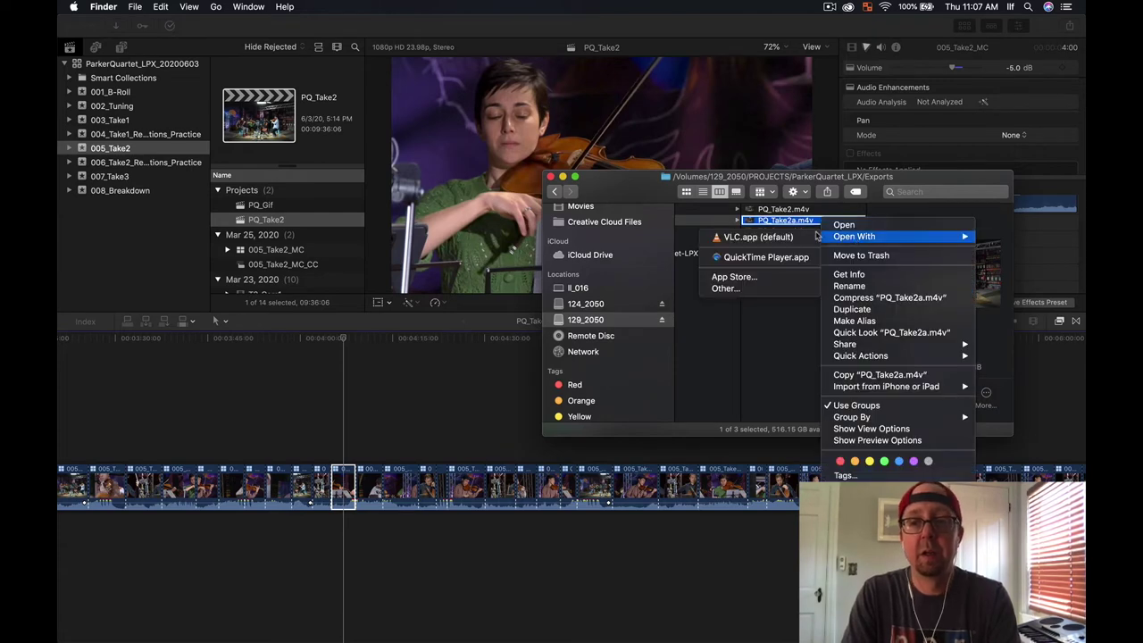
{"action": "left_click", "coordinate": [764, 257]}
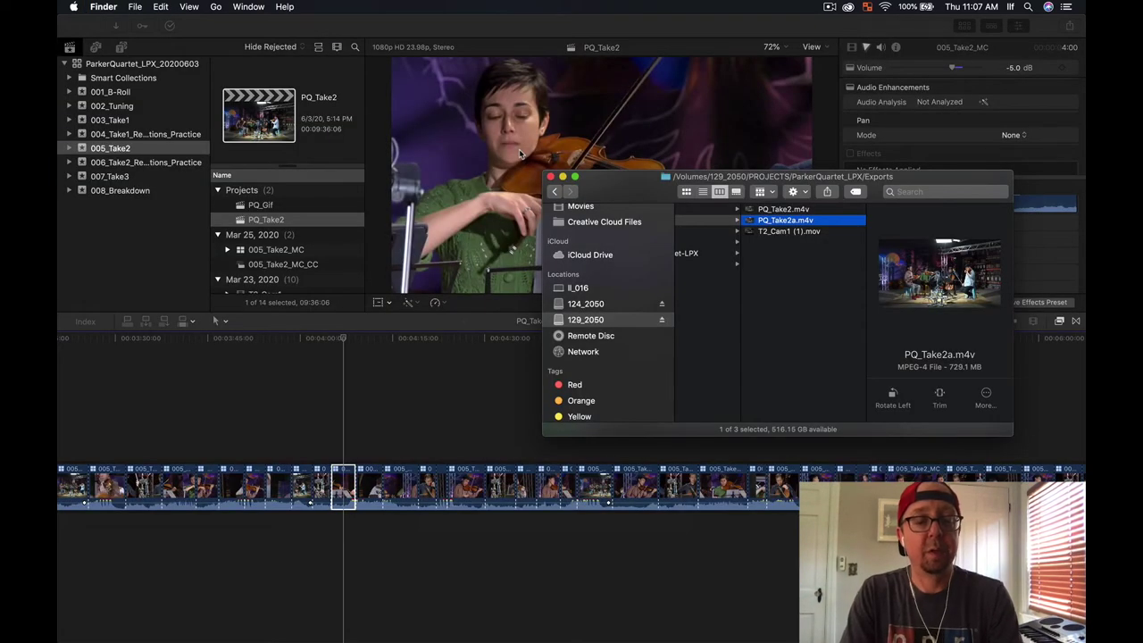
{"action": "key", "text": "super+Tab"}
- In Logic Pro X, create a new empty project with one Audio track, Audio 1
{"action": "left_click", "coordinate": [692, 319]}
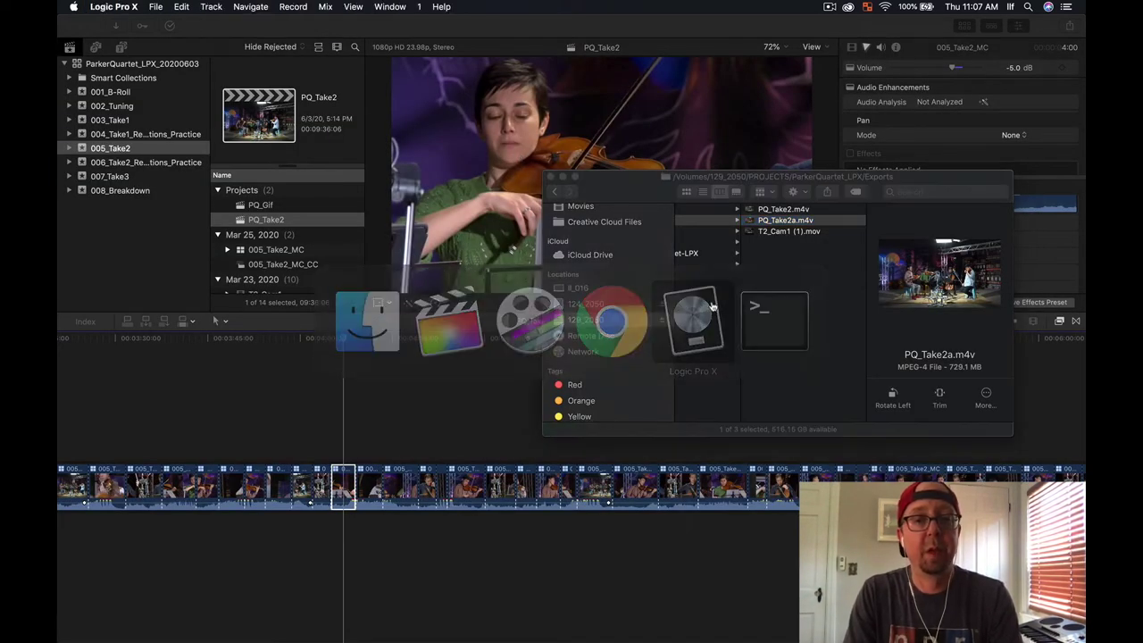
{"action": "left_click", "coordinate": [157, 6]}
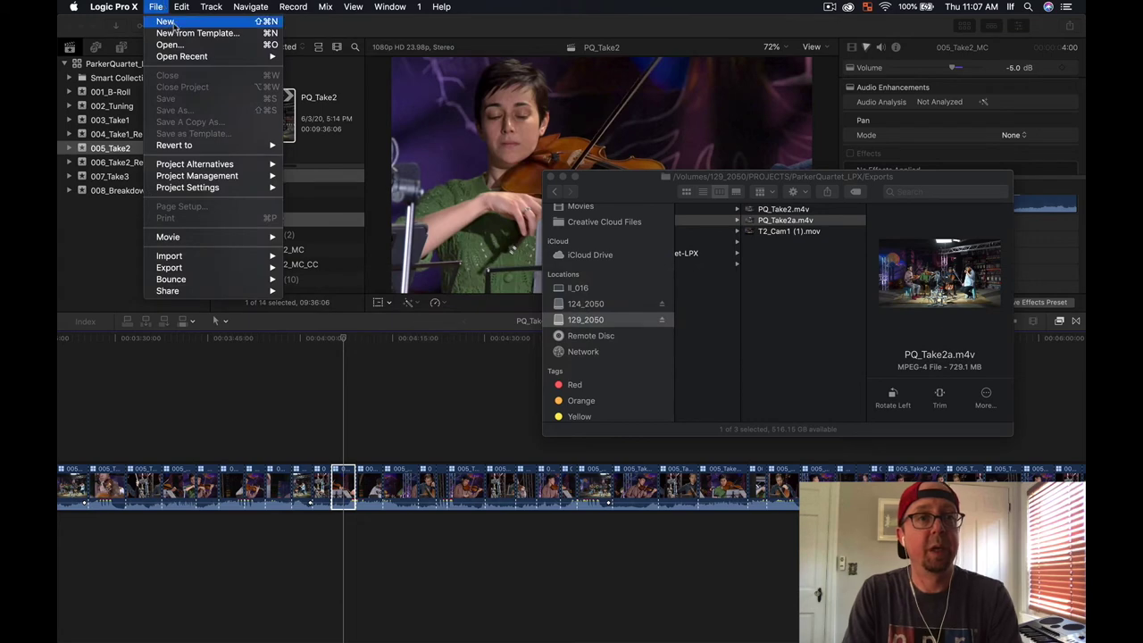
{"action": "left_click", "coordinate": [175, 22]}
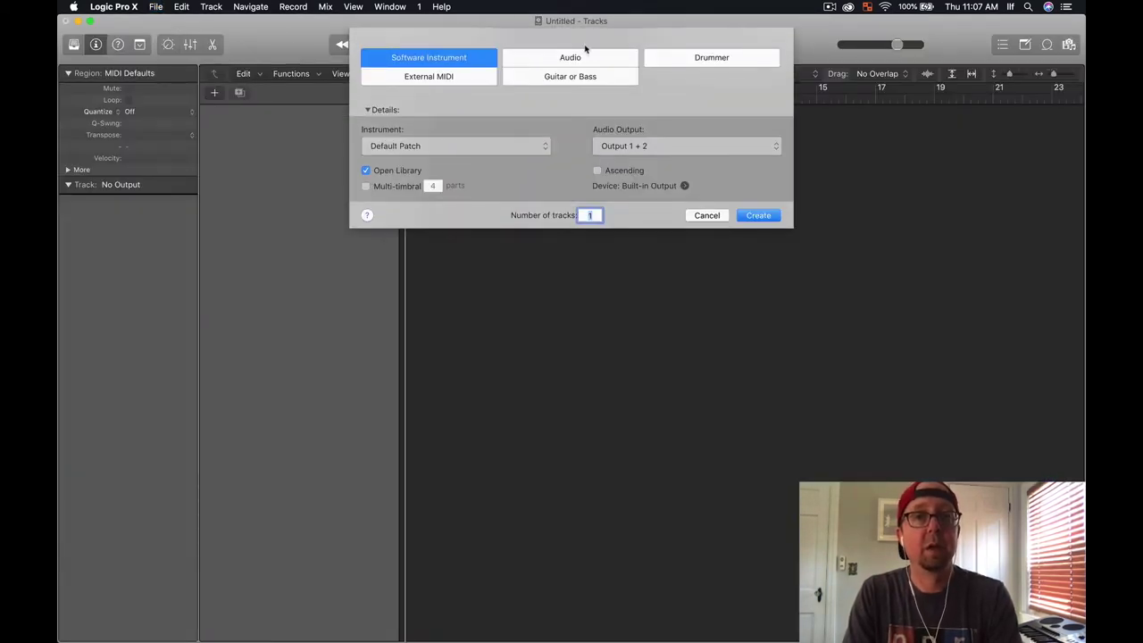
{"action": "left_click", "coordinate": [567, 57]}
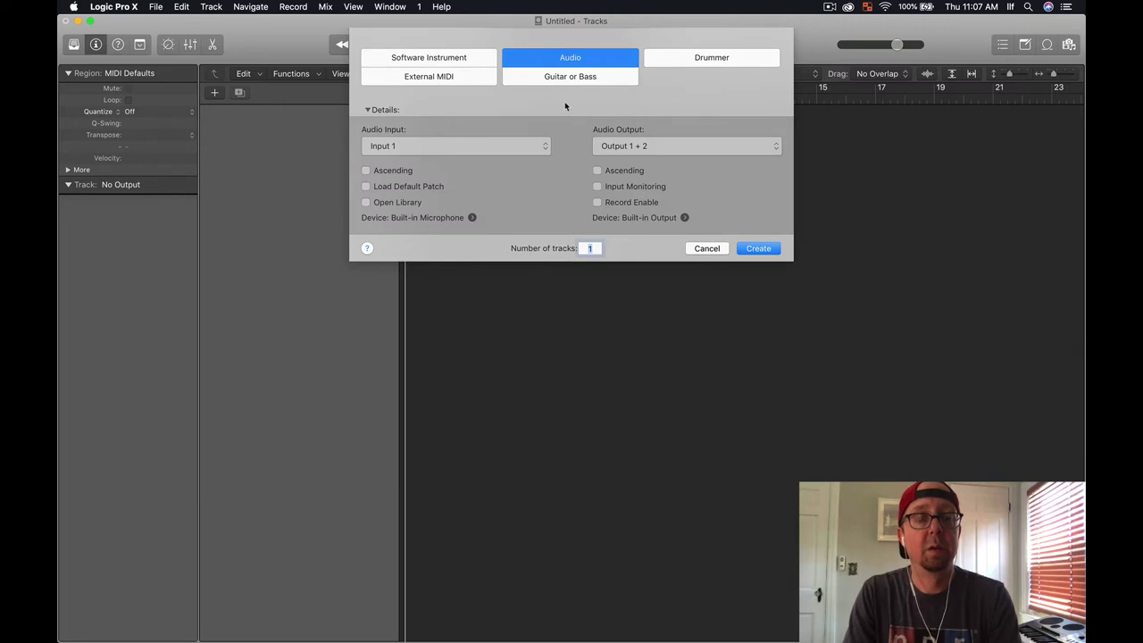
{"action": "left_click", "coordinate": [777, 249]}
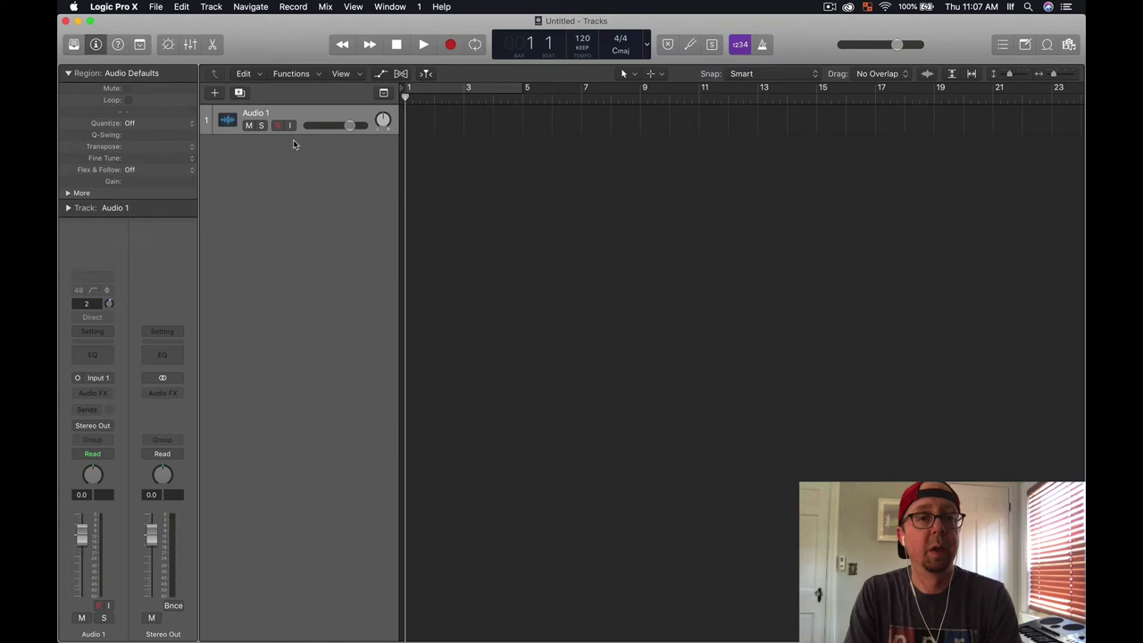
- Change the Synchronization frame rate in Project Settings from 25 to 23.976 fps and close the window
{"action": "left_click", "coordinate": [157, 7]}
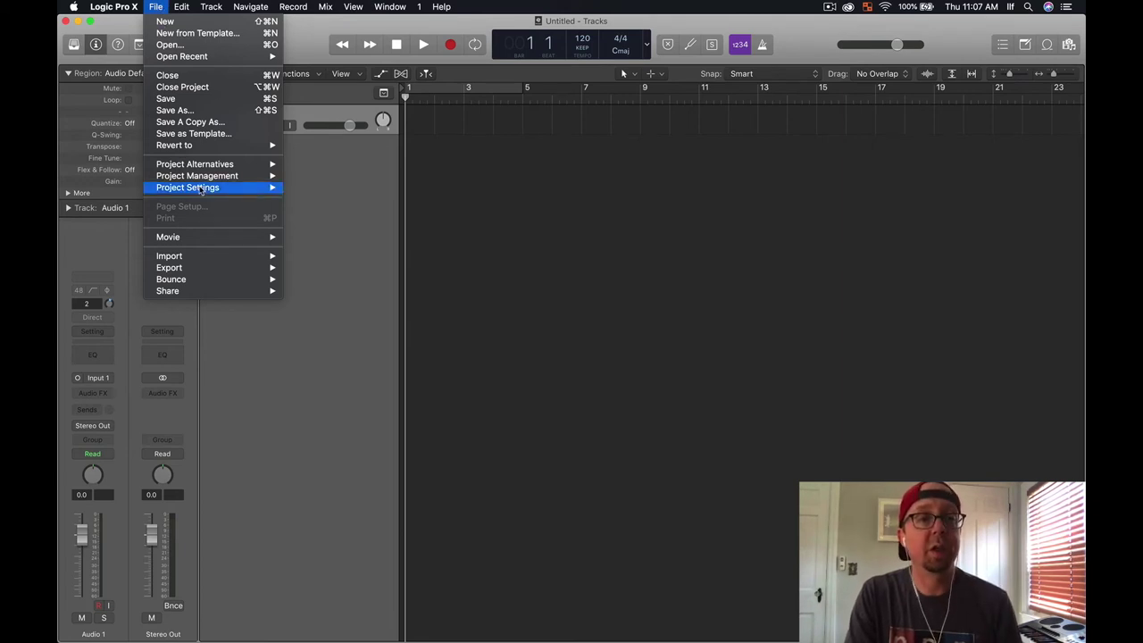
{"action": "mouse_move", "coordinate": [204, 187]}
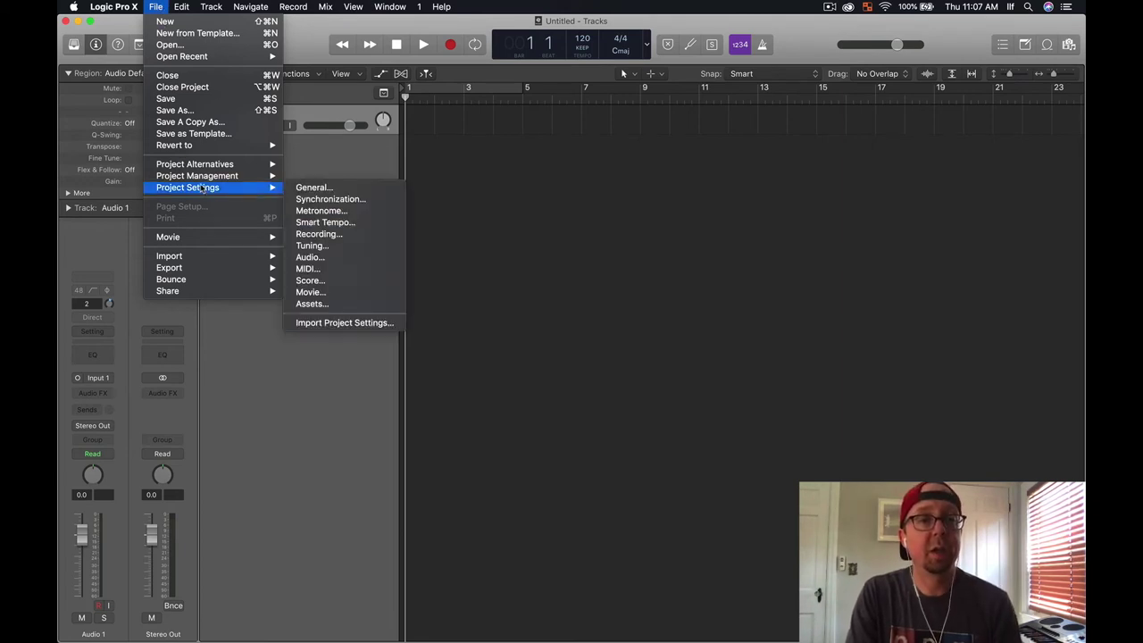
{"action": "left_click", "coordinate": [322, 201]}
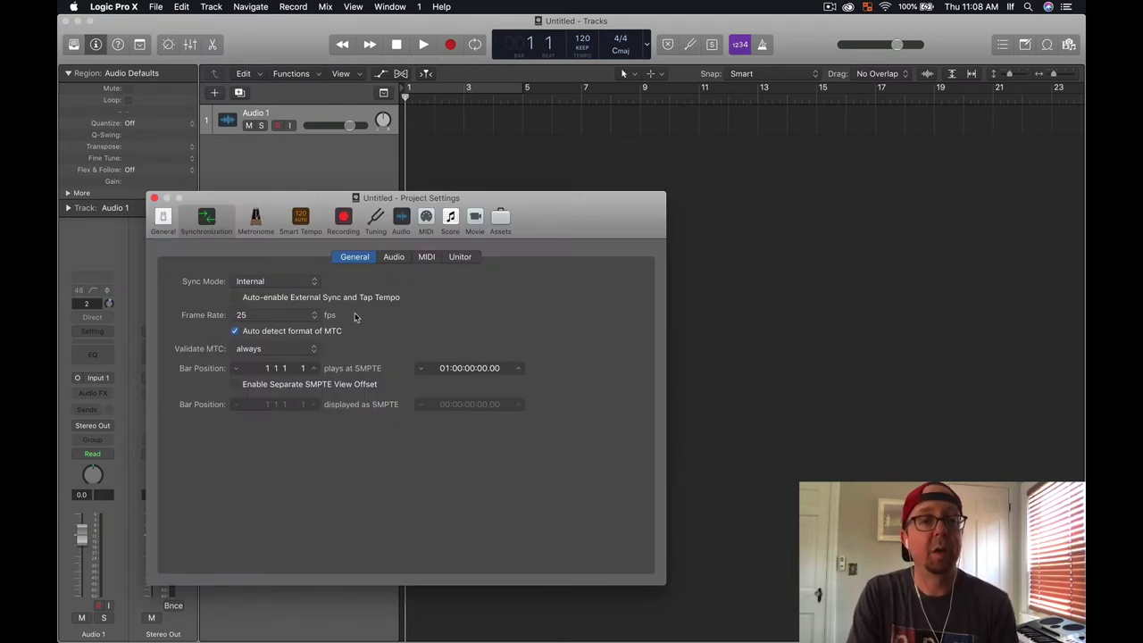
{"action": "left_click", "coordinate": [315, 322]}
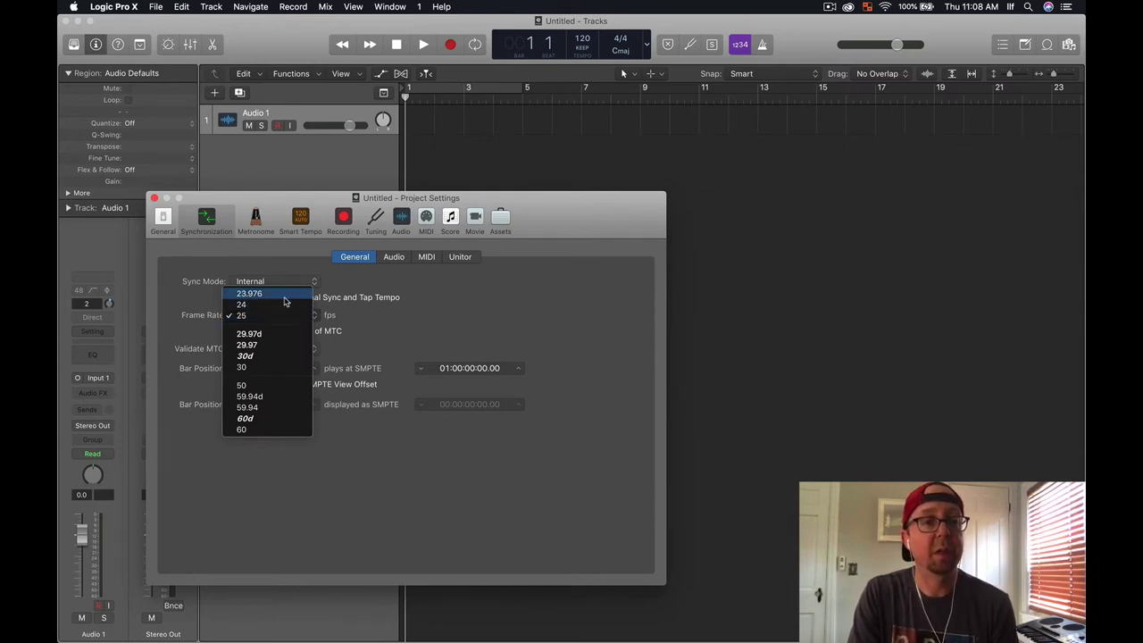
{"action": "left_click", "coordinate": [283, 298]}
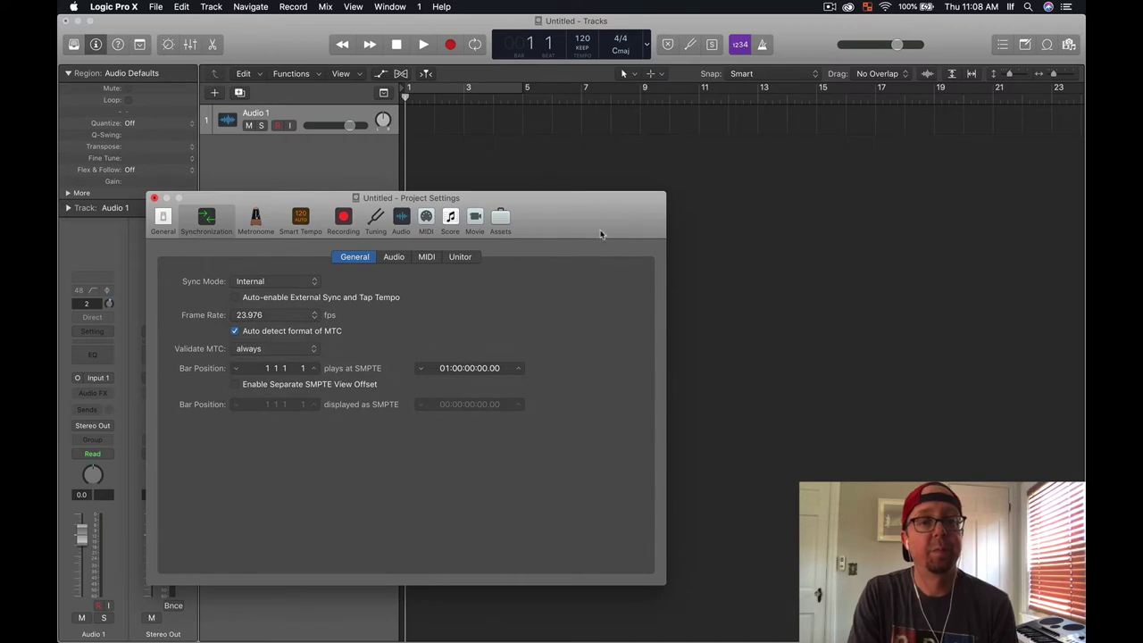
{"action": "left_click", "coordinate": [154, 197]}
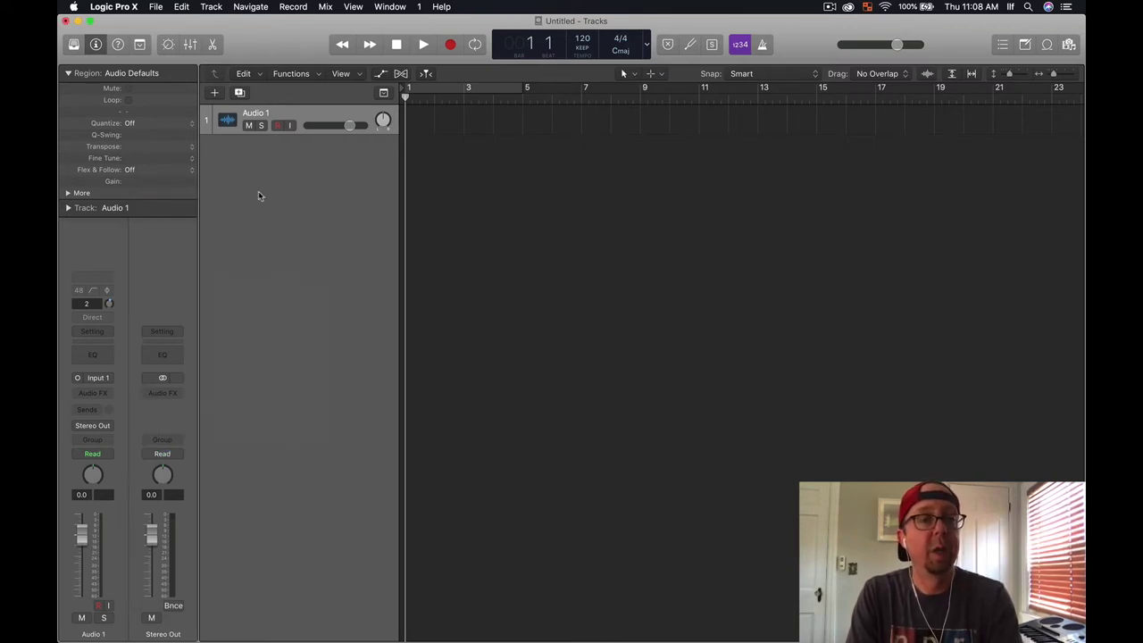
- Import PQ_Take2a.fcpxml from the xmls folder as Final Cut Pro XML, accepting 48.0 kHz
{"action": "left_click", "coordinate": [155, 7]}
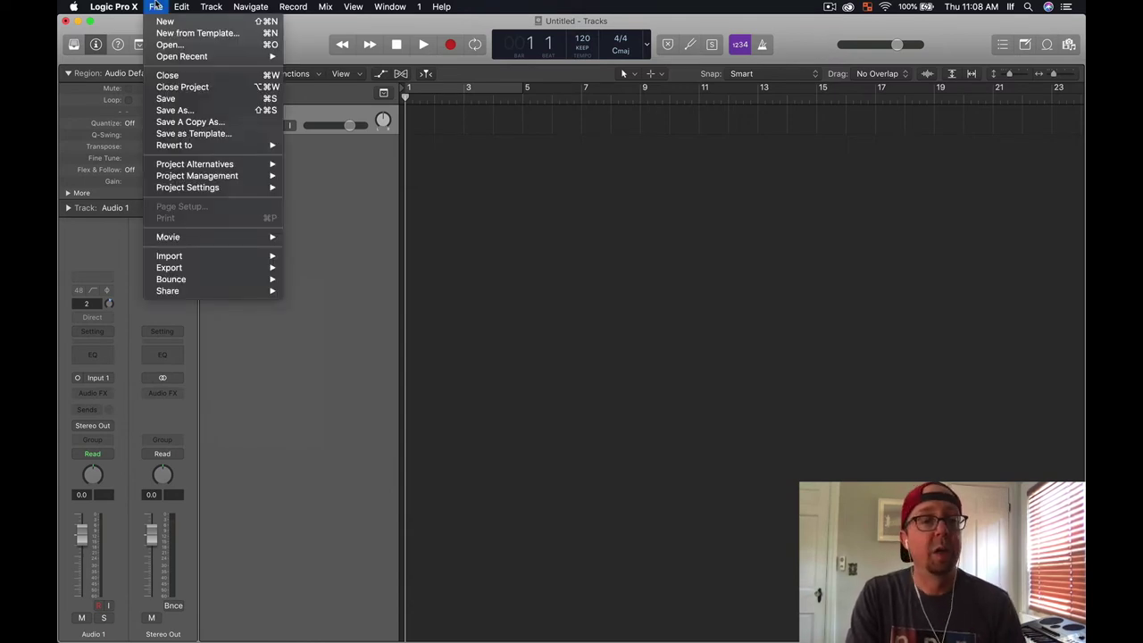
{"action": "mouse_move", "coordinate": [215, 256]}
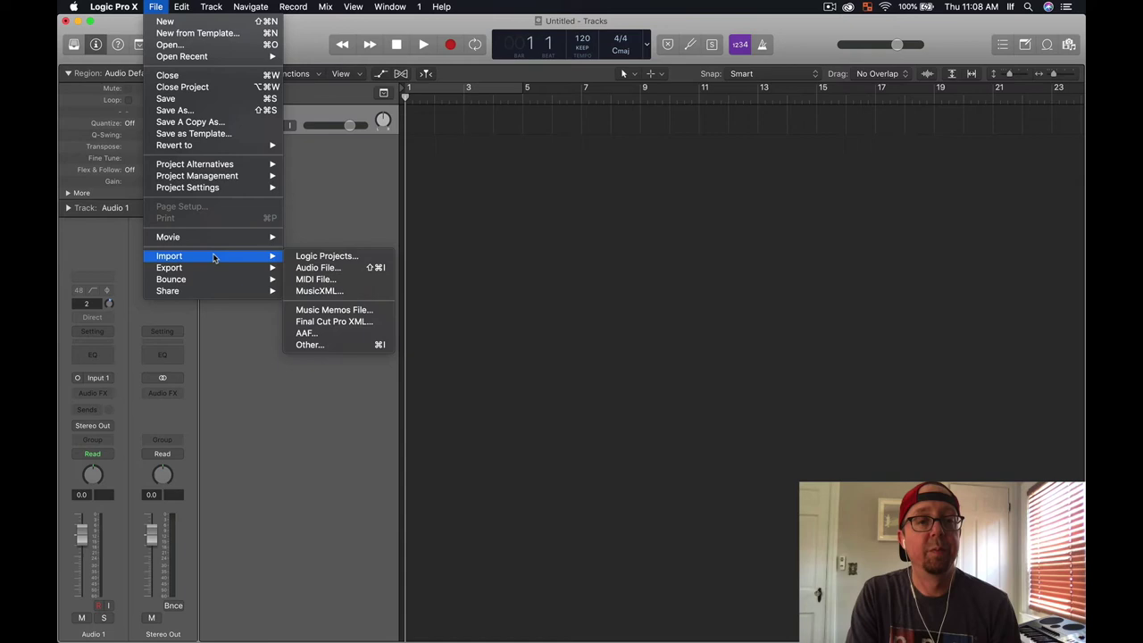
{"action": "left_click", "coordinate": [326, 322]}
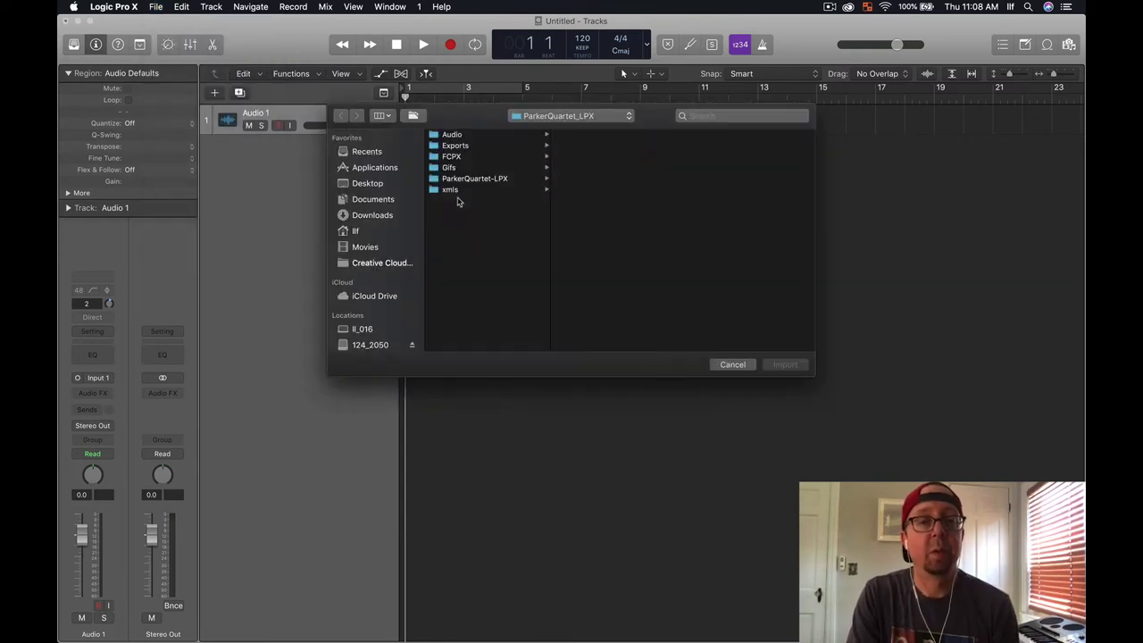
{"action": "left_click", "coordinate": [468, 190]}
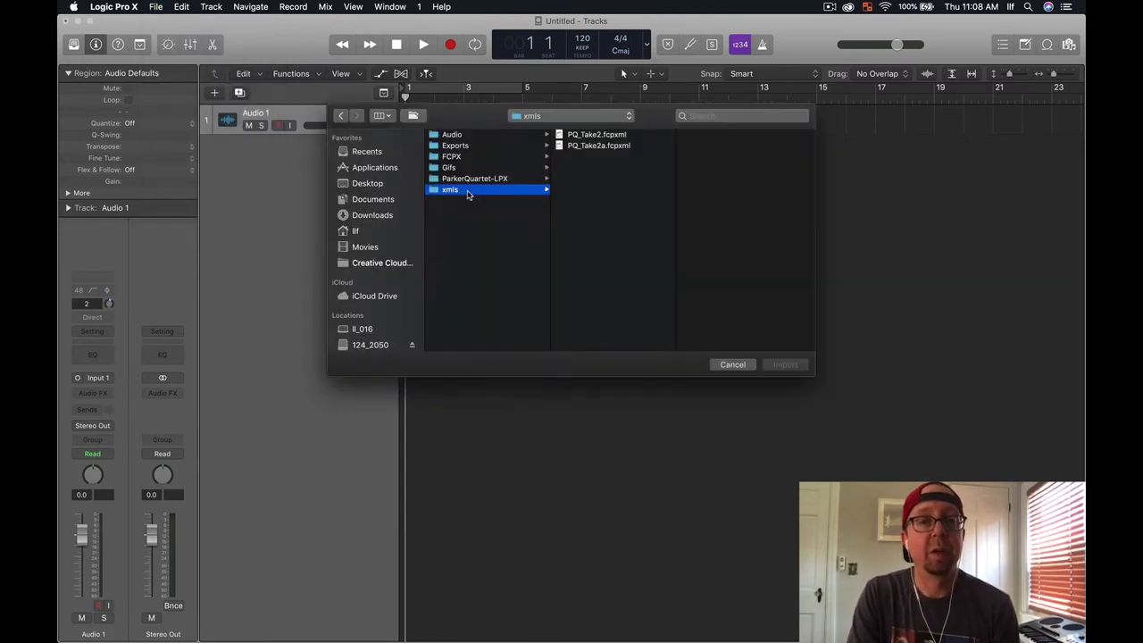
{"action": "left_click", "coordinate": [593, 148]}
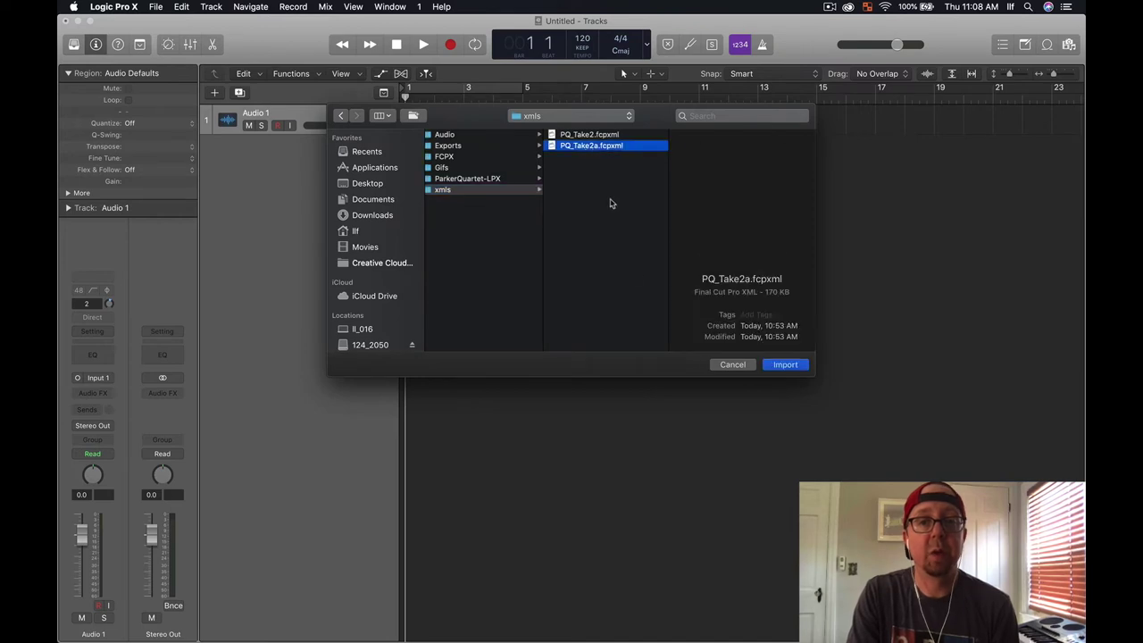
{"action": "left_click", "coordinate": [783, 364]}
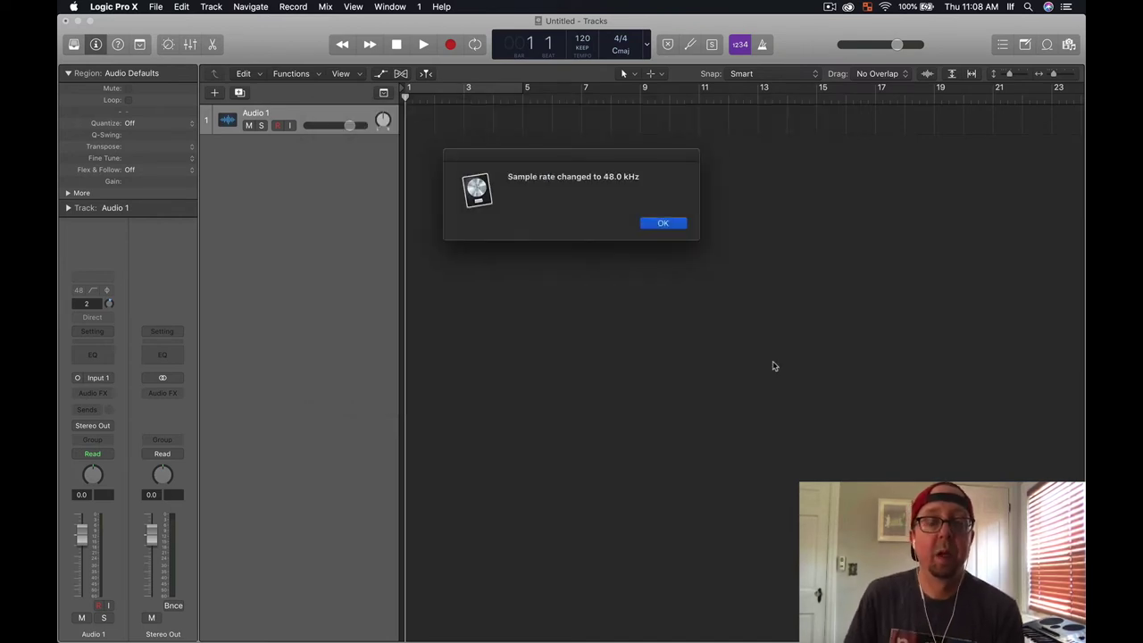
{"action": "left_click", "coordinate": [664, 224]}
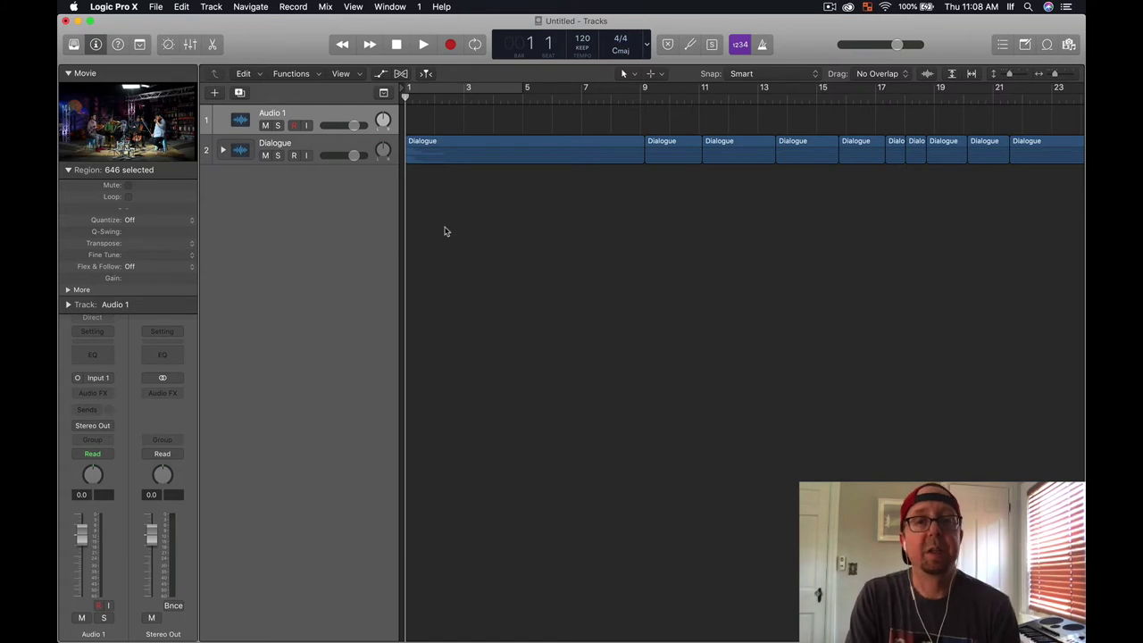
- Expand the Dialogue track stack and move the Cam10 Dialogue-1 track beside Dialogue-2 Cam10
{"action": "scroll", "coordinate": [475, 198], "scroll_direction": "left", "scroll_amount": 3}
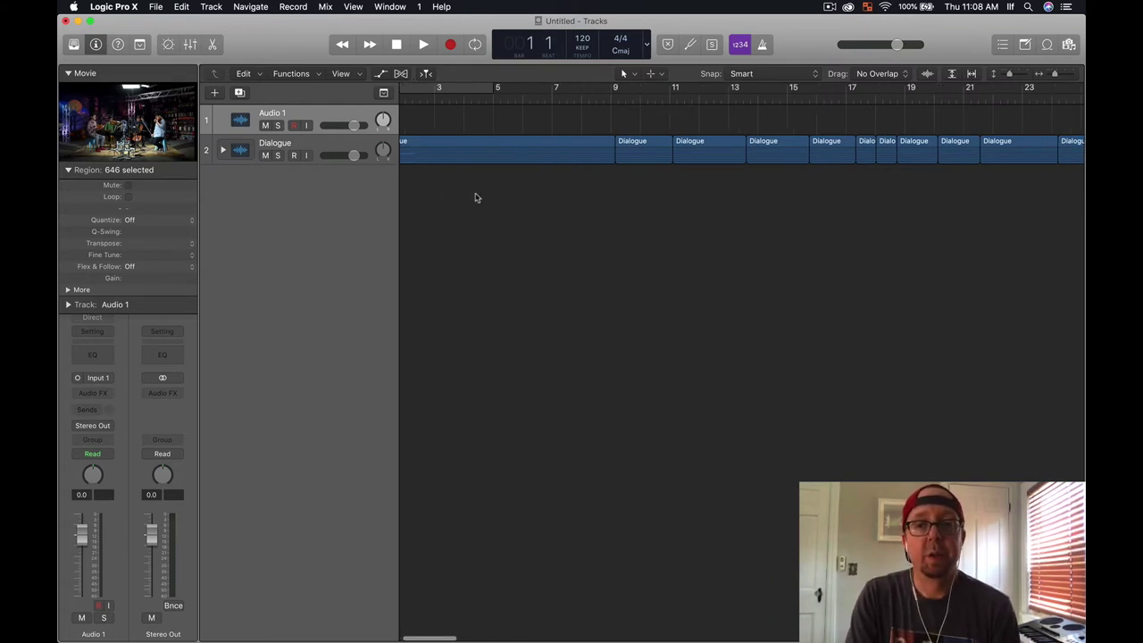
{"action": "left_click", "coordinate": [486, 157]}
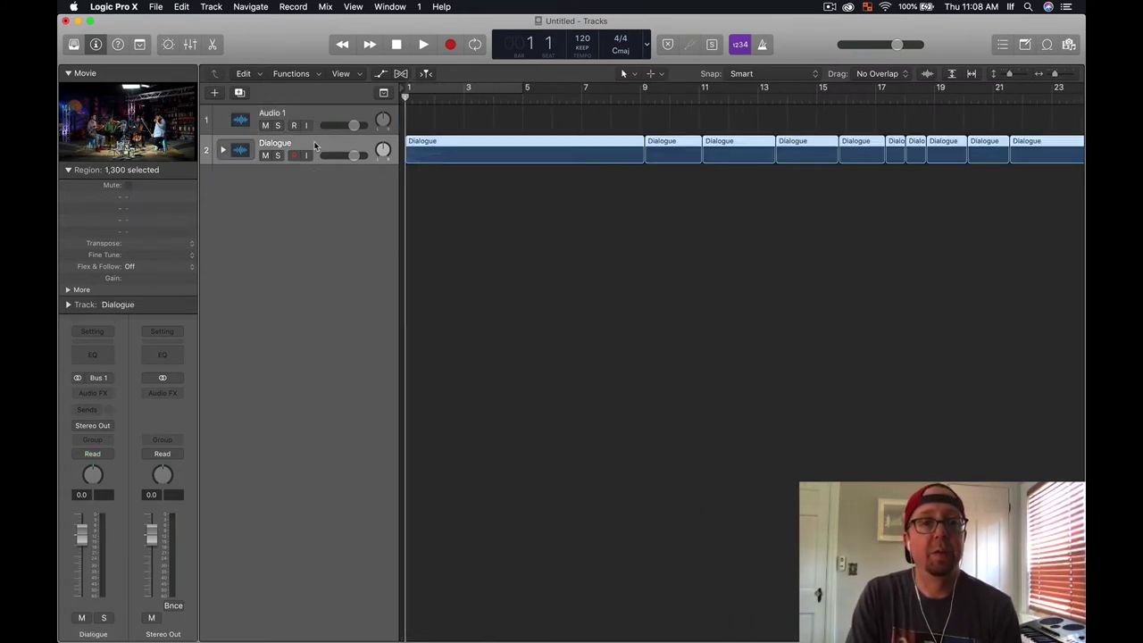
{"action": "double_click", "coordinate": [487, 157]}
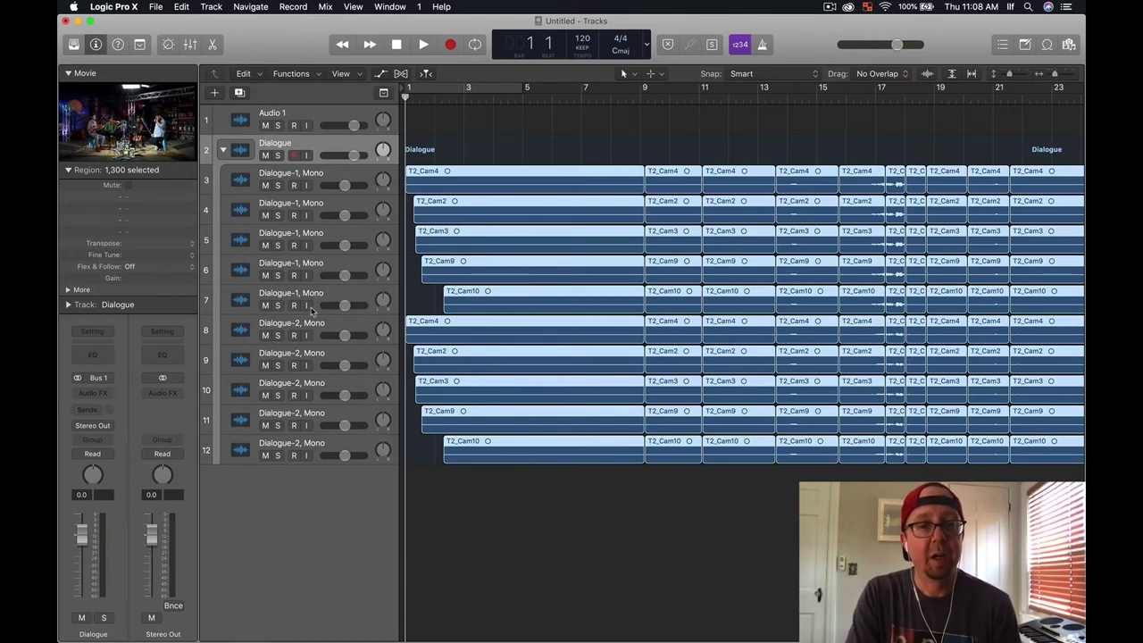
{"action": "left_click_drag", "start_coordinate": [314, 308], "coordinate": [288, 435]}
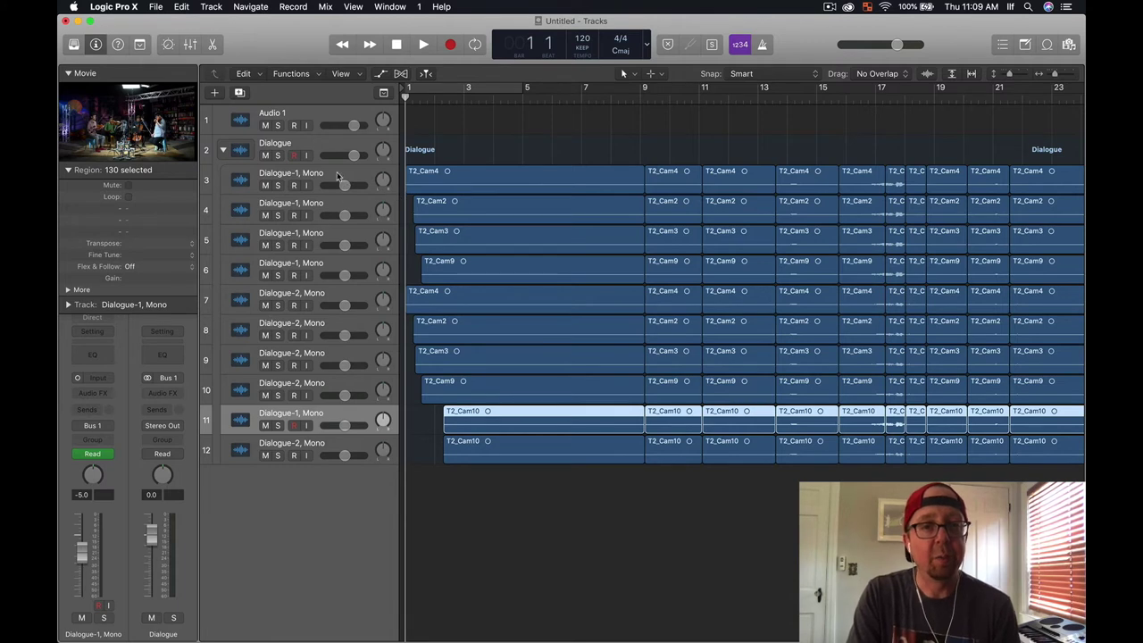
- Move the Cam4 Dialogue-1 track down and regroup tracks so each camera's pair sits together
{"action": "left_click_drag", "start_coordinate": [337, 173], "coordinate": [323, 239]}
{"action": "left_click_drag", "start_coordinate": [326, 295], "coordinate": [326, 237]}
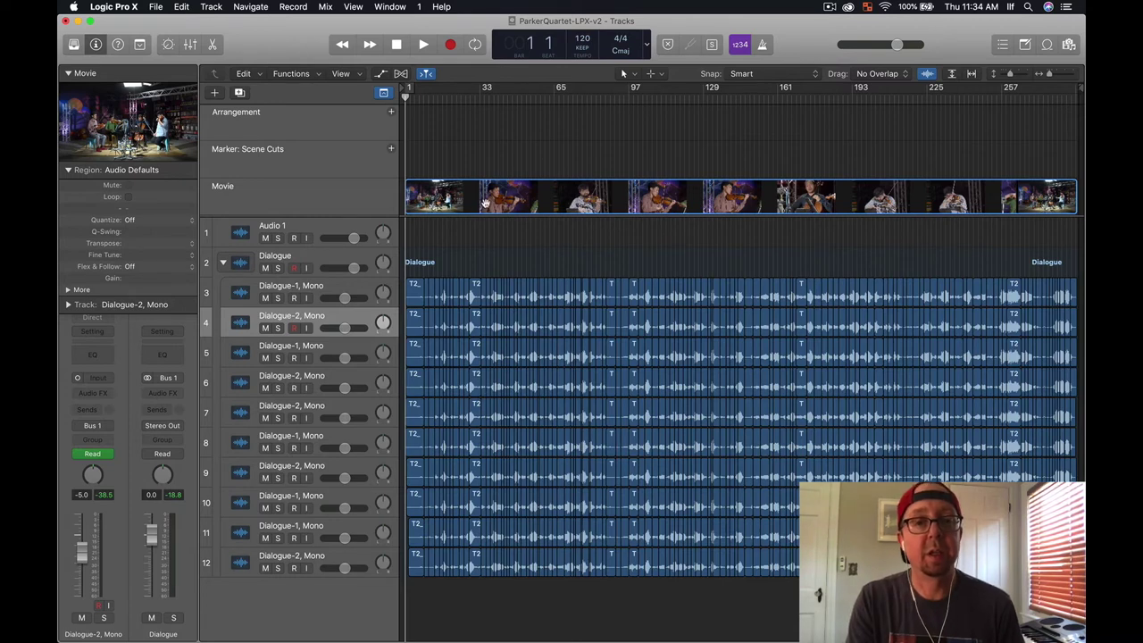
- Create scene-cut markers from the movie track, then zoom to bars 65–71 and play to check sync
{"action": "left_click", "coordinate": [222, 185]}
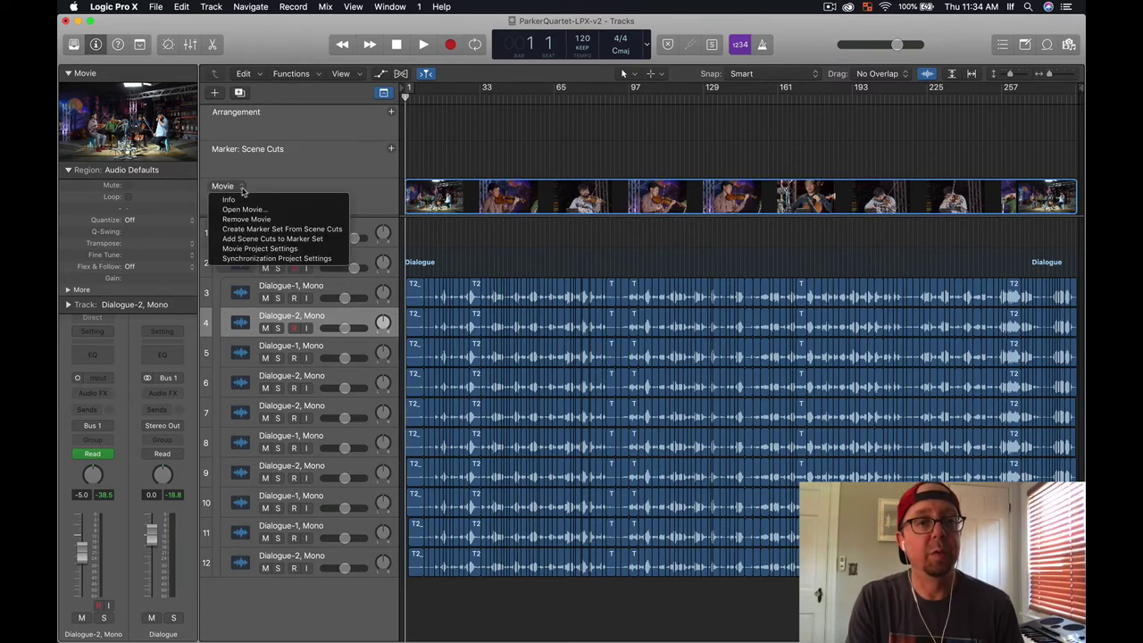
{"action": "left_click", "coordinate": [289, 234]}
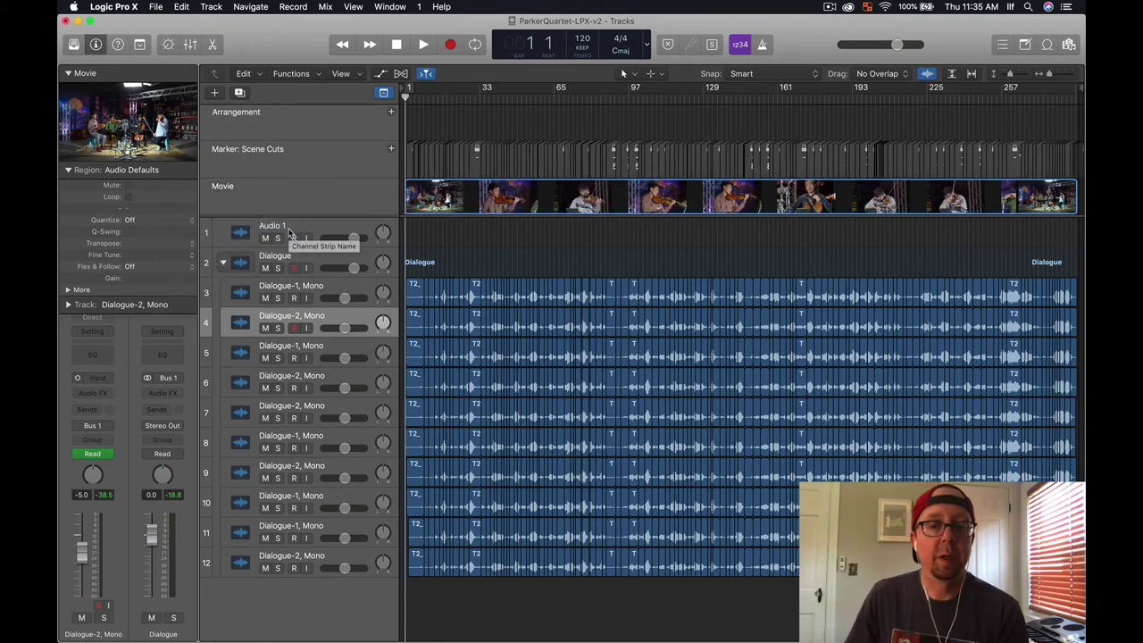
{"action": "left_click_drag", "start_coordinate": [514, 93], "coordinate": [556, 92]}
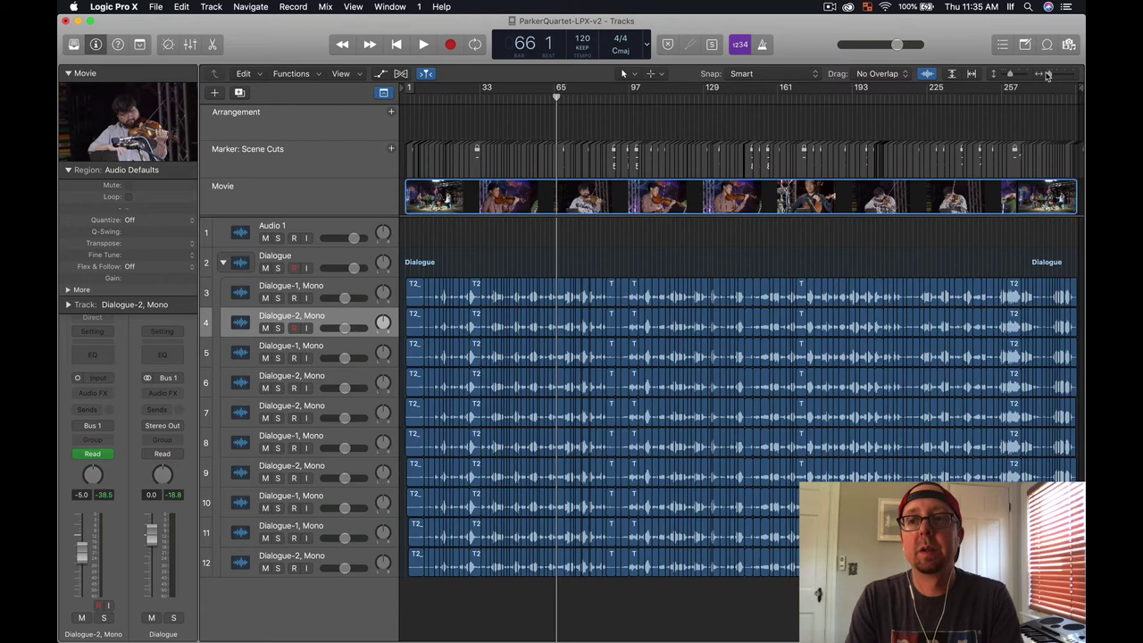
{"action": "left_click_drag", "start_coordinate": [1047, 75], "coordinate": [1058, 74]}
{"action": "key", "text": "space"}
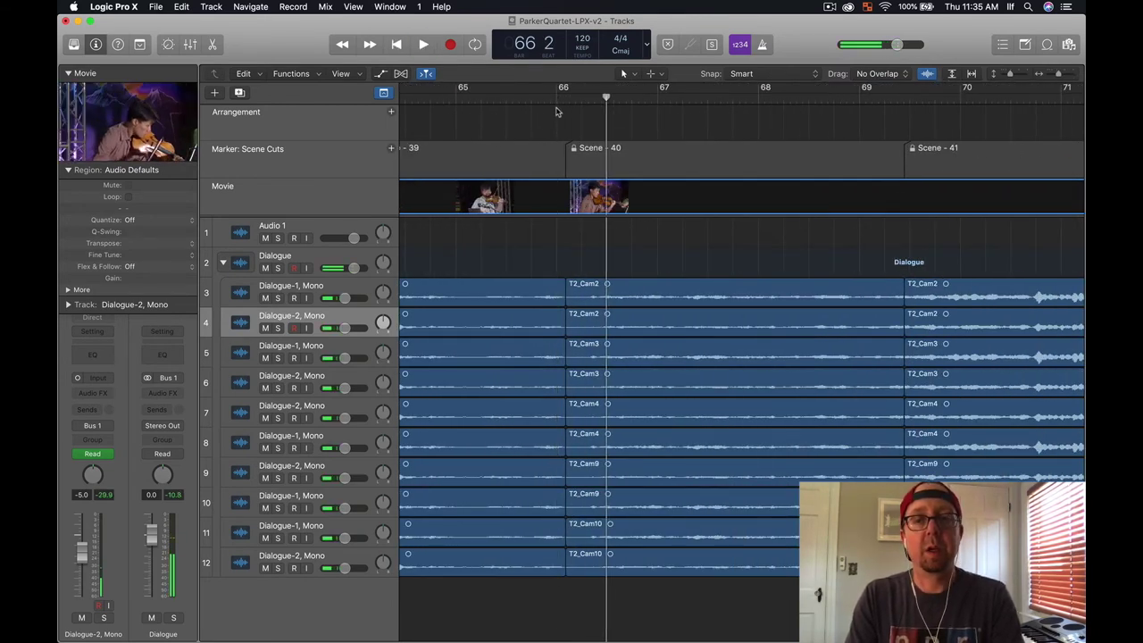
{"action": "key", "text": "space"}
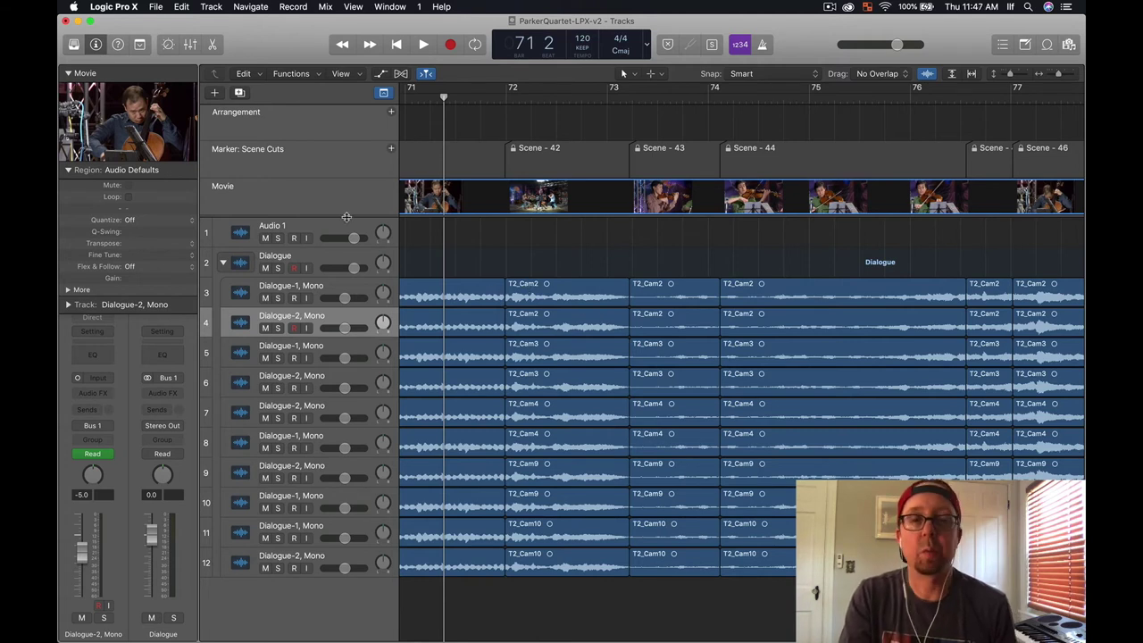
- Export the project to Final Cut Pro XML as ParkerQuartet-LPX-v2a.fcpxml, then switch to Final Cut Pro
{"action": "left_click", "coordinate": [156, 7]}
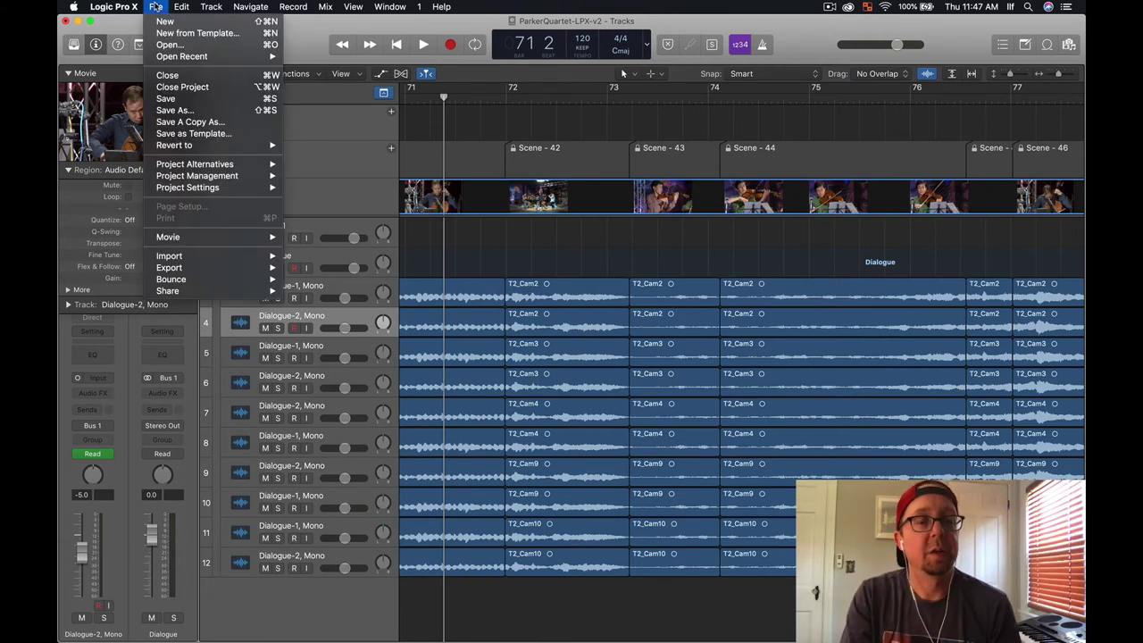
{"action": "mouse_move", "coordinate": [263, 268]}
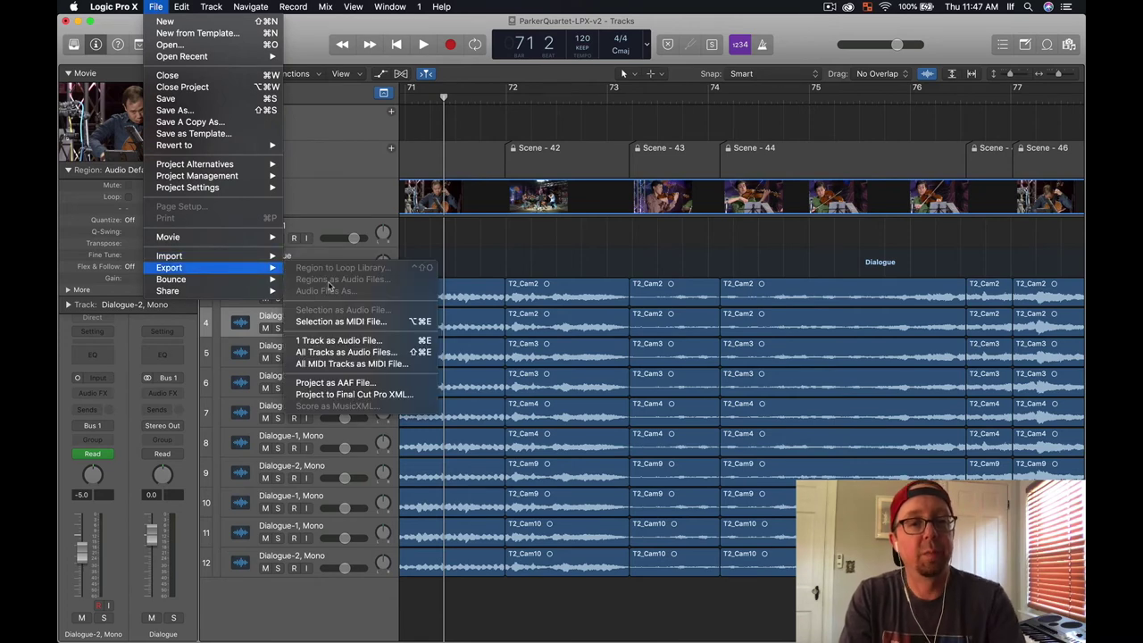
{"action": "left_click", "coordinate": [363, 394]}
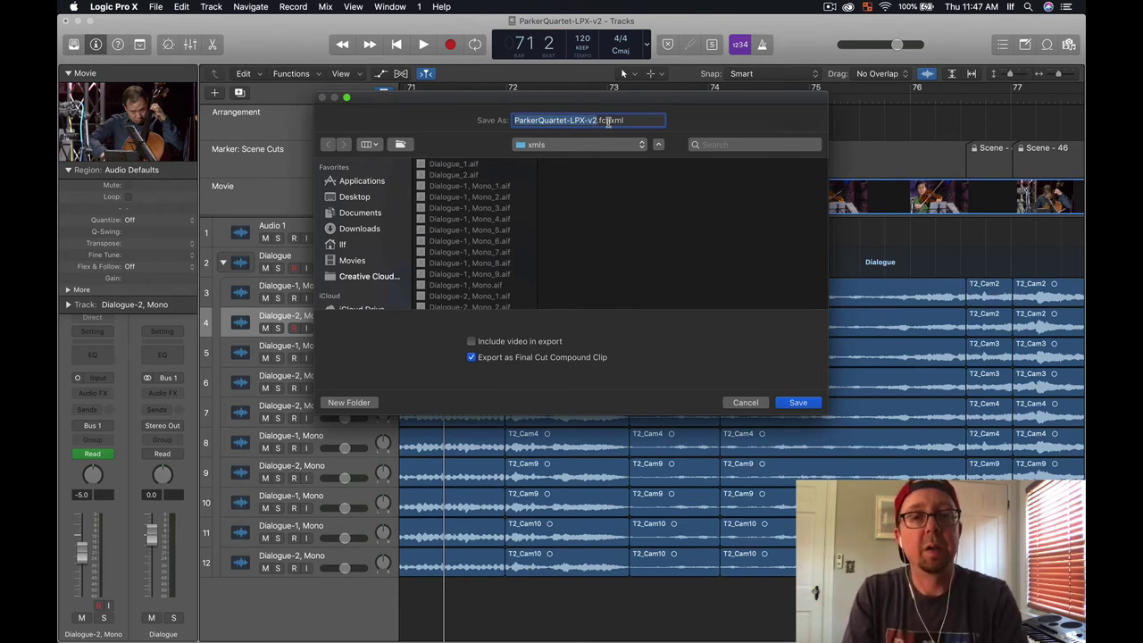
{"action": "key", "text": "Right"}
{"action": "type", "text": "a"}
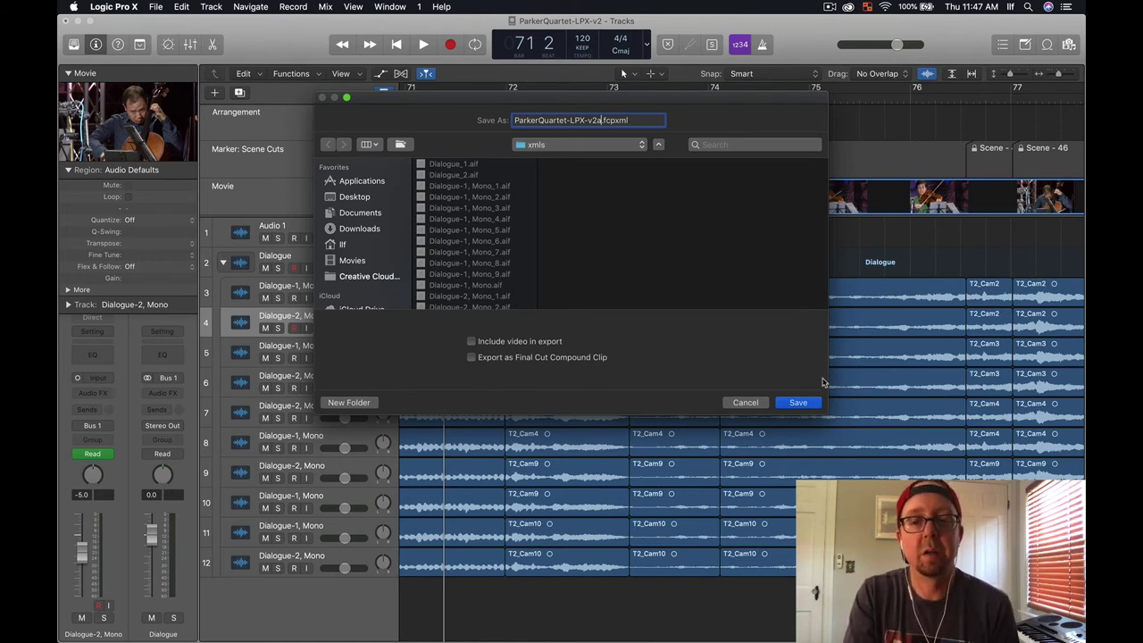
{"action": "left_click", "coordinate": [799, 403]}
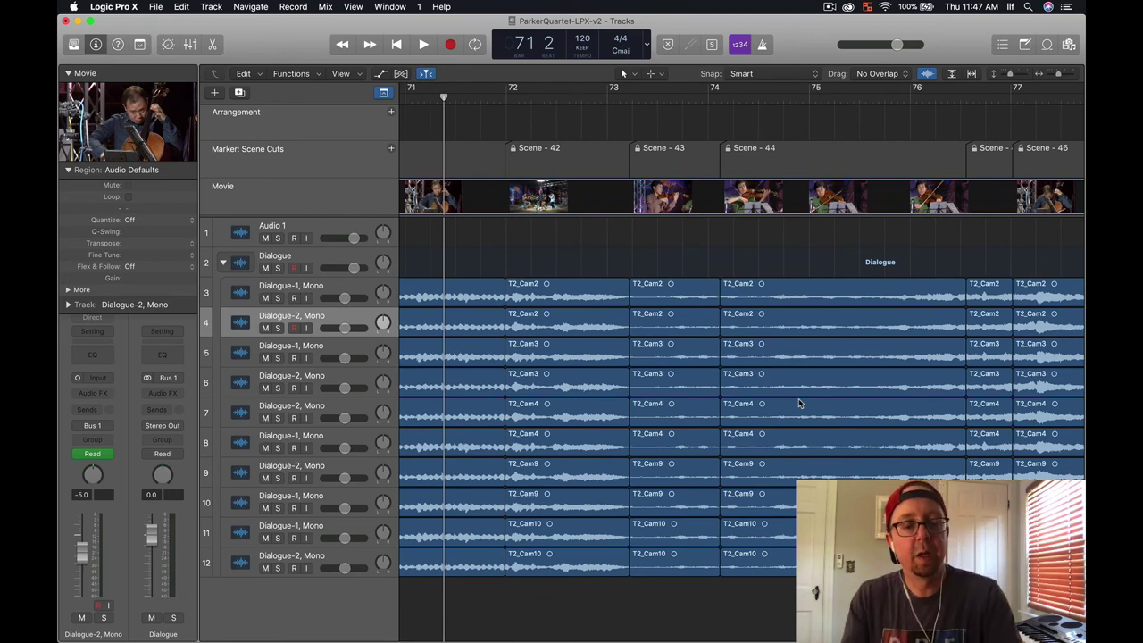
{"action": "key", "text": "super+Tab"}
- Switch to Final Cut Pro and import ParkerQuartet-LPX-v2a.fcpxml from the xmls folder as XML
{"action": "left_click", "coordinate": [486, 359]}
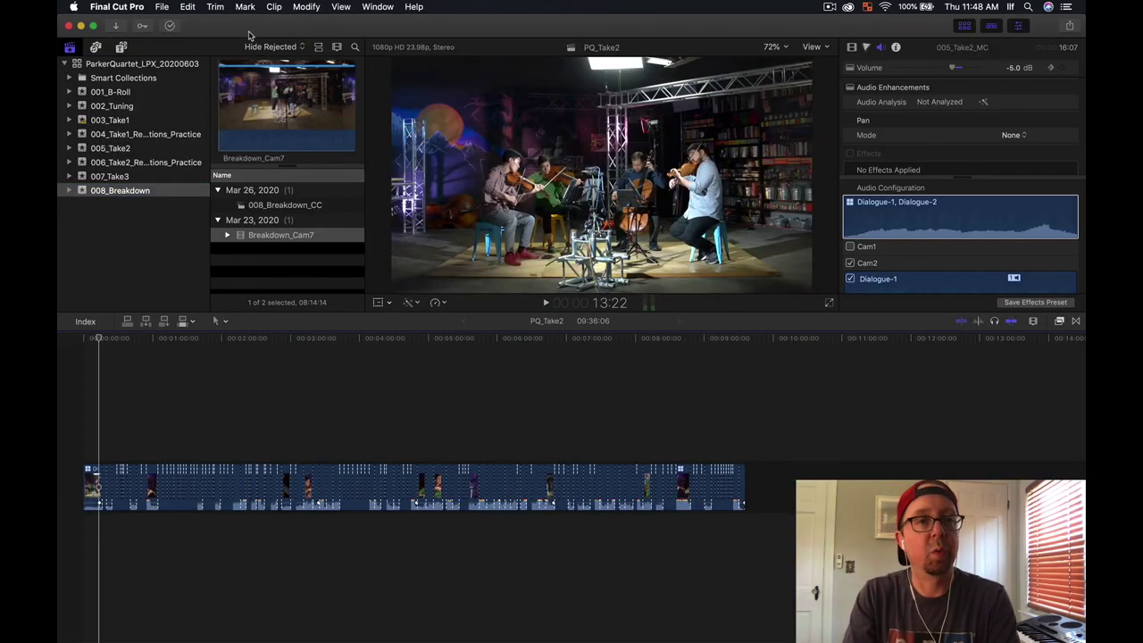
{"action": "left_click", "coordinate": [163, 6]}
{"action": "mouse_move", "coordinate": [196, 85]}
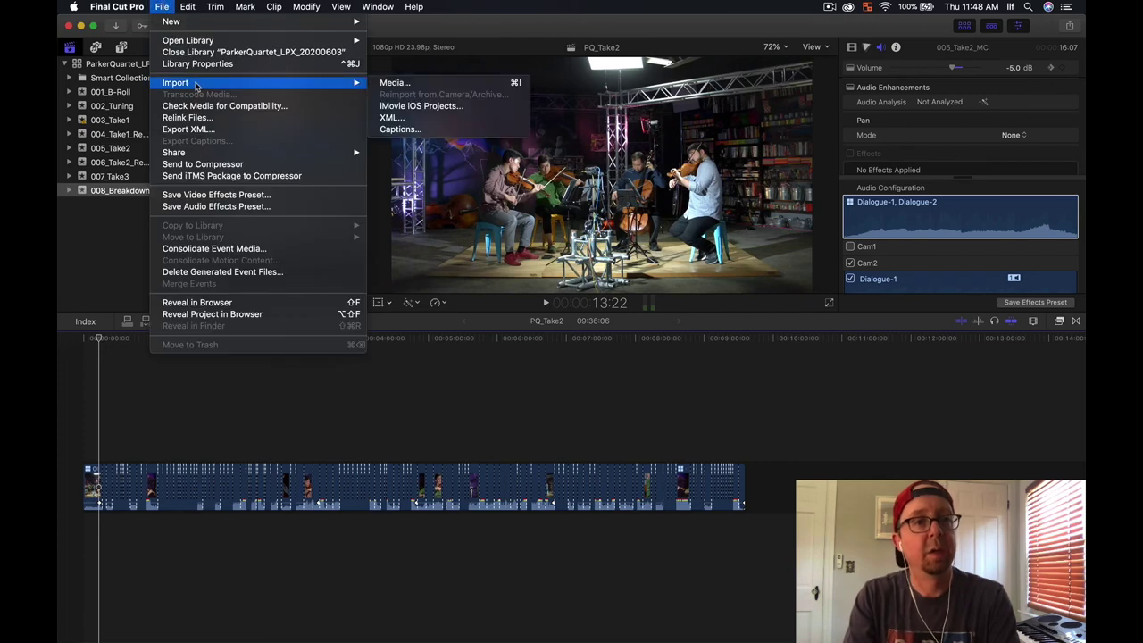
{"action": "left_click", "coordinate": [417, 118]}
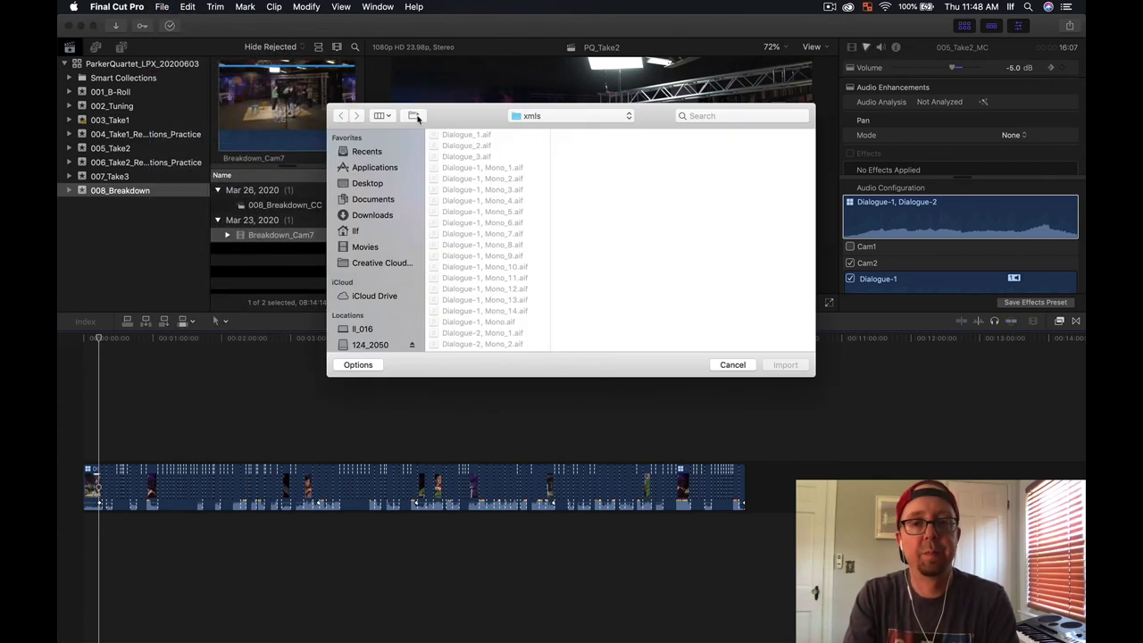
{"action": "scroll", "coordinate": [491, 255], "scroll_direction": "down", "scroll_amount": 5}
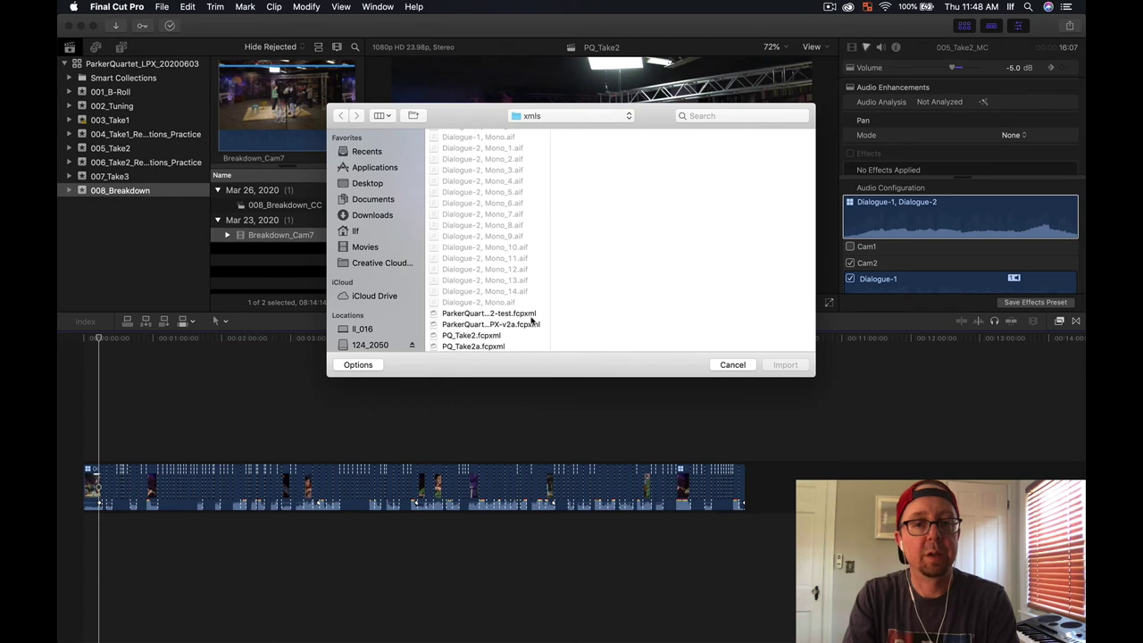
{"action": "left_click", "coordinate": [508, 325]}
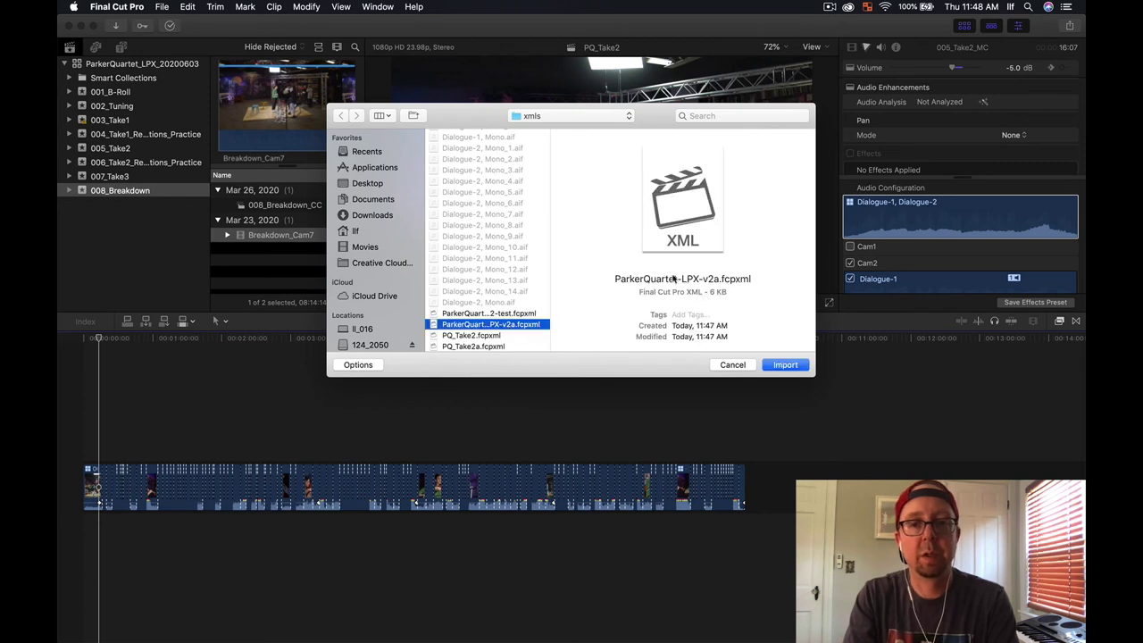
{"action": "left_click", "coordinate": [785, 365]}
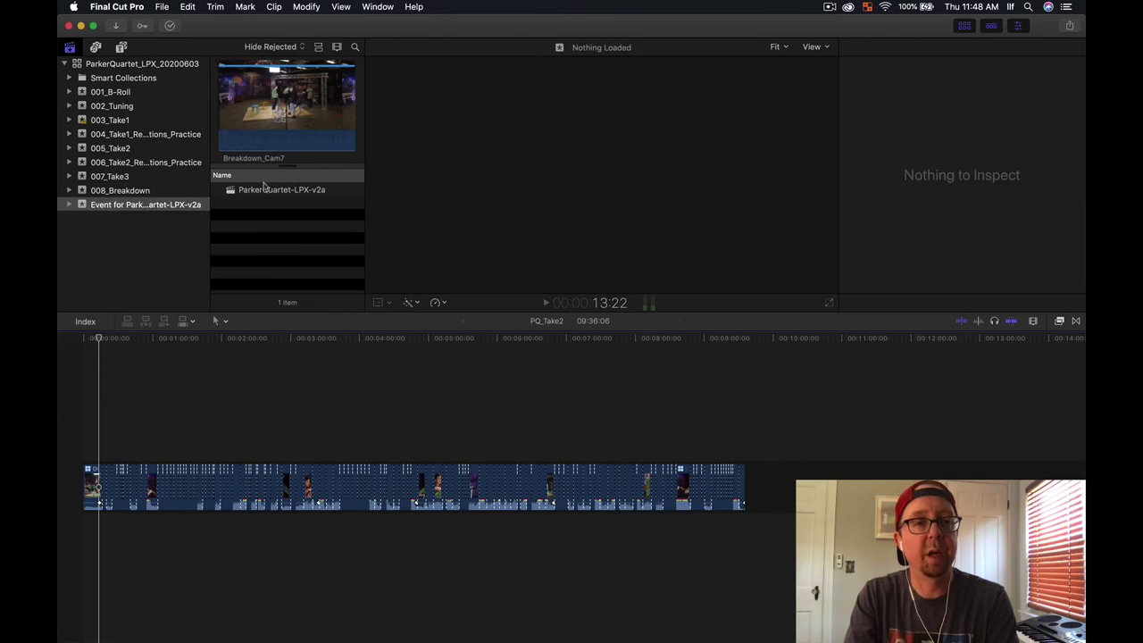
- Open the imported ParkerQuartet-LPX-v2a project and select all its Dialogue clips in the timeline
{"action": "double_click", "coordinate": [234, 191]}
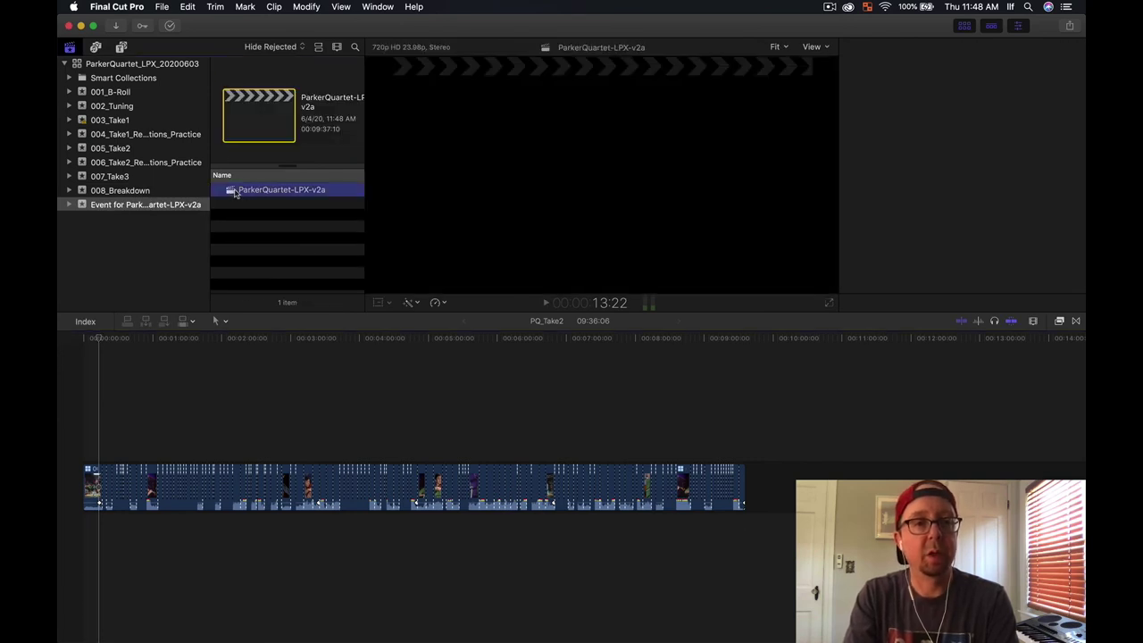
{"action": "scroll", "coordinate": [194, 417], "scroll_direction": "down", "scroll_amount": 5}
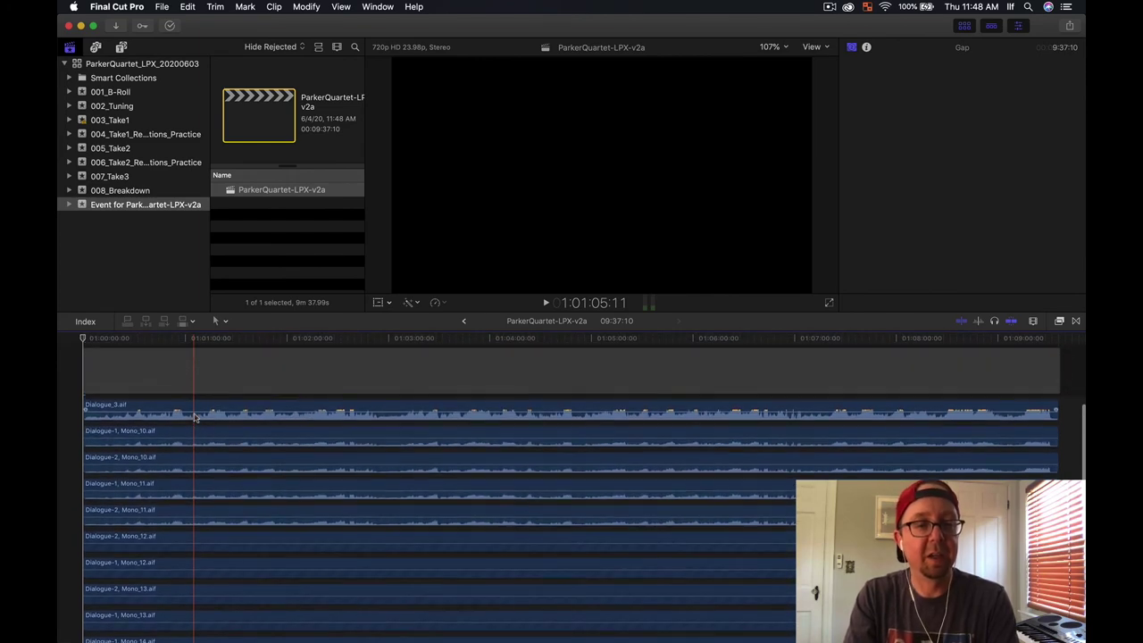
{"action": "scroll", "coordinate": [195, 417], "scroll_direction": "down", "scroll_amount": 1}
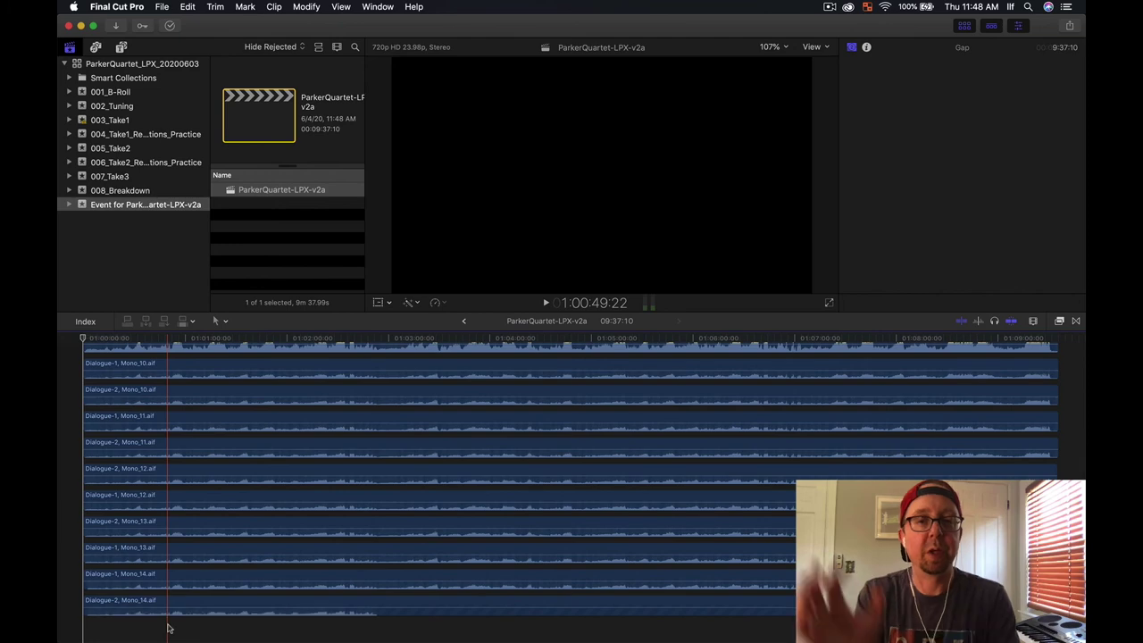
{"action": "key", "text": "super+a"}
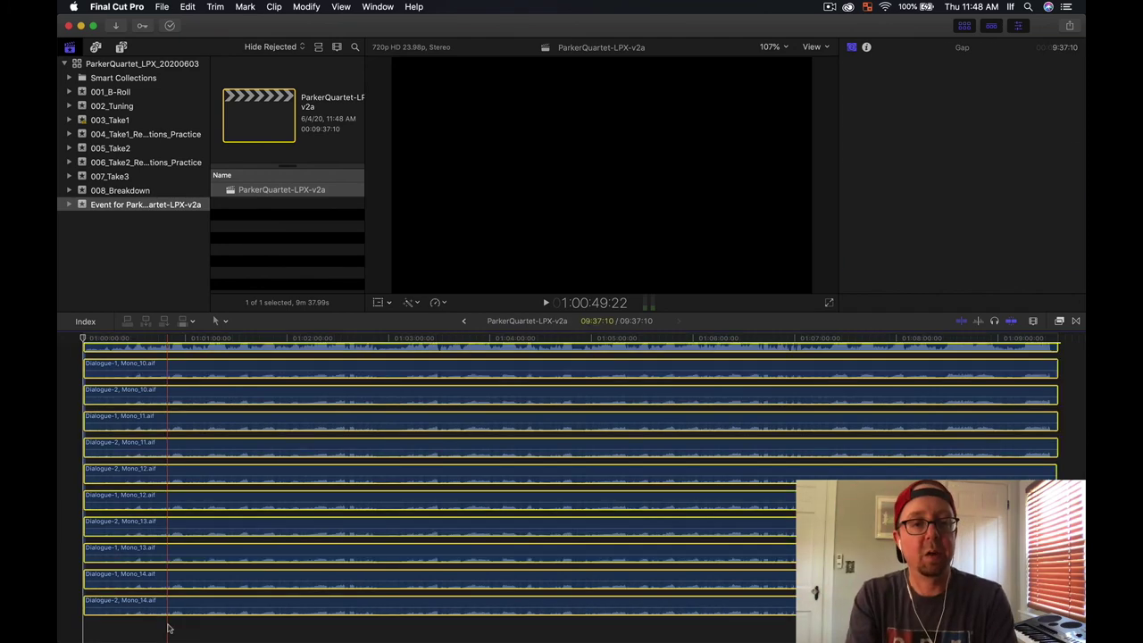
{"action": "scroll", "coordinate": [167, 628], "scroll_direction": "down", "scroll_amount": 1}
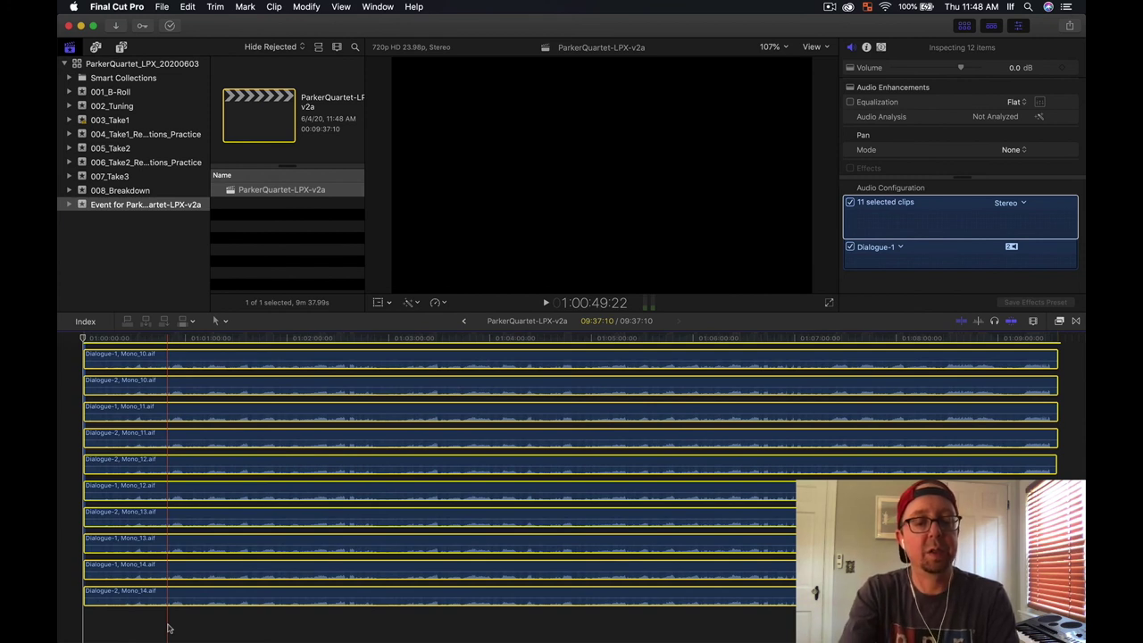
- Make a compound clip named ParkerQuartet-LPX-v2a_CC from the selected clips and select it
{"action": "key", "text": "alt+g"}
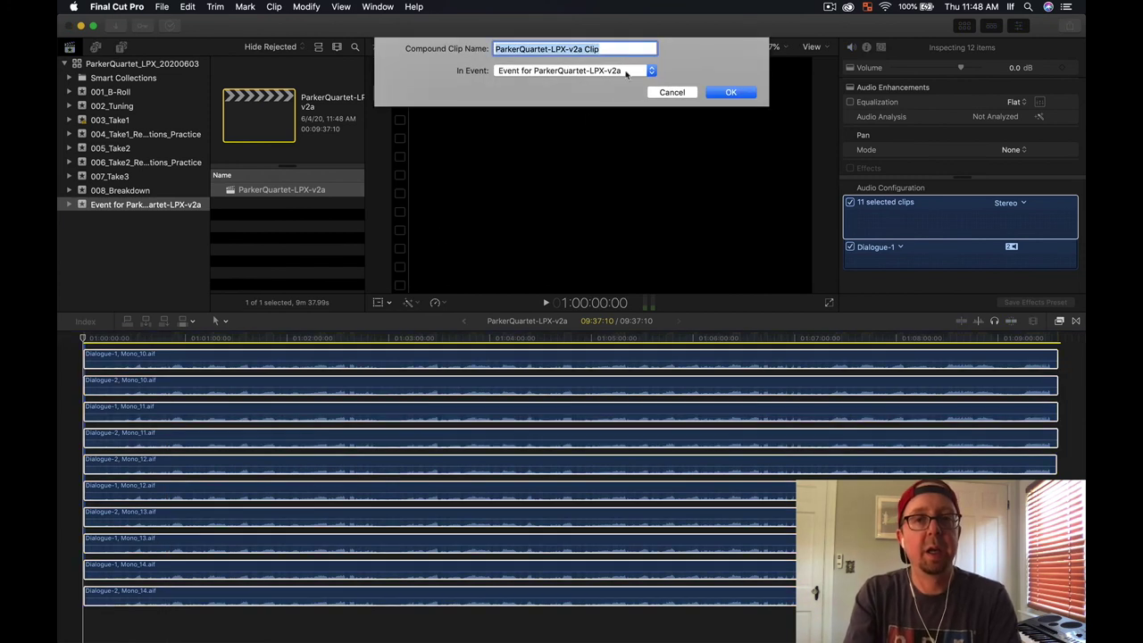
{"action": "left_click", "coordinate": [622, 51]}
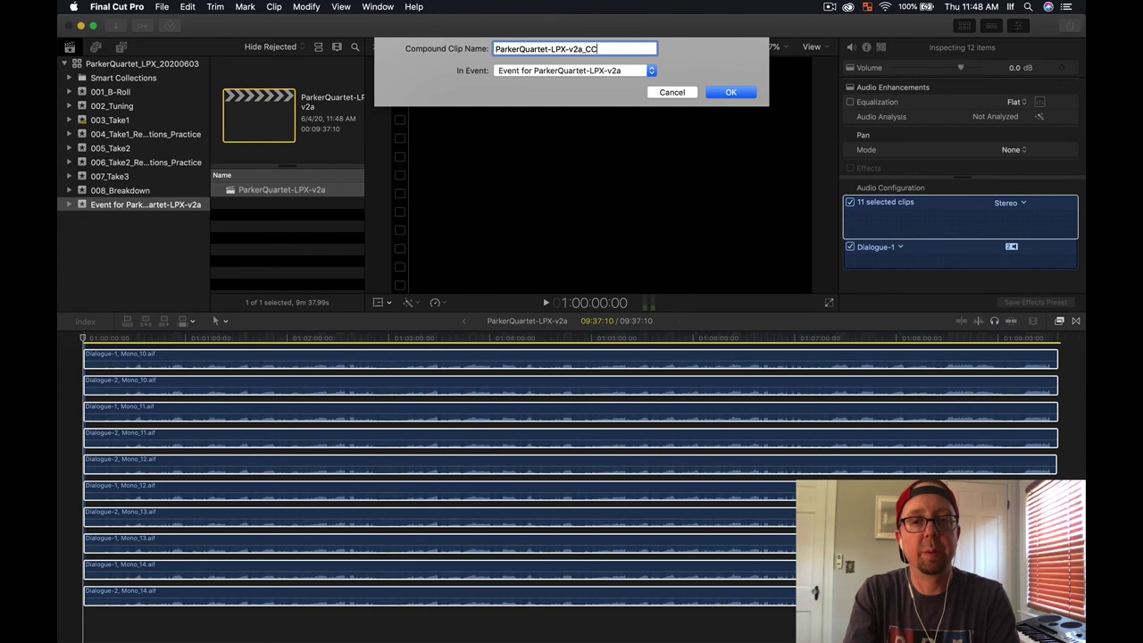
{"action": "key", "text": "Return"}
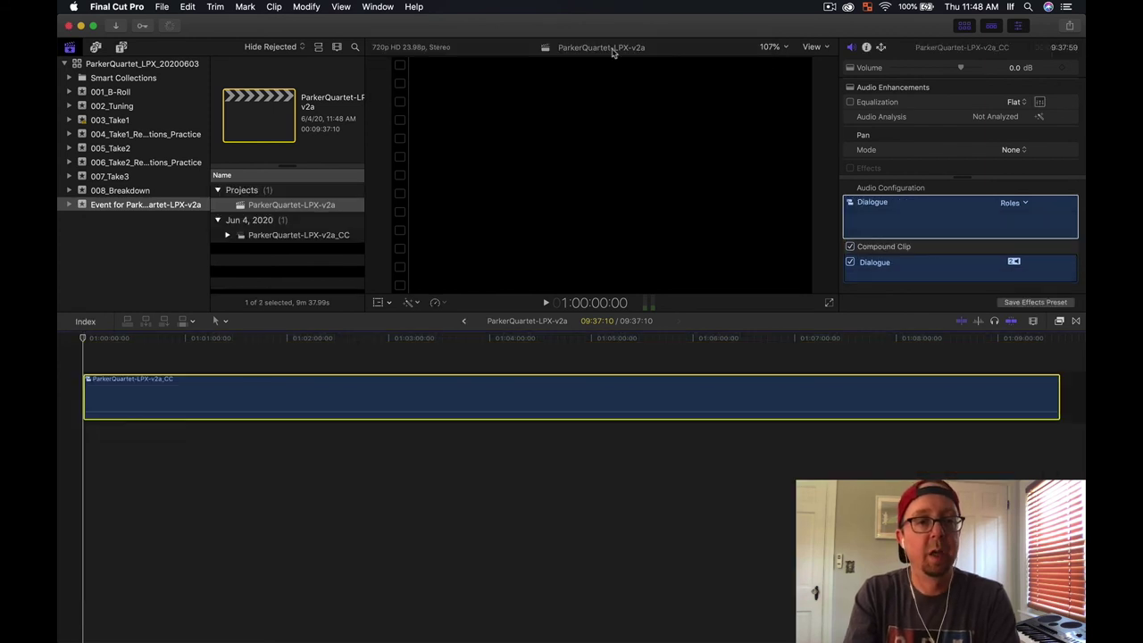
{"action": "left_click", "coordinate": [301, 235]}
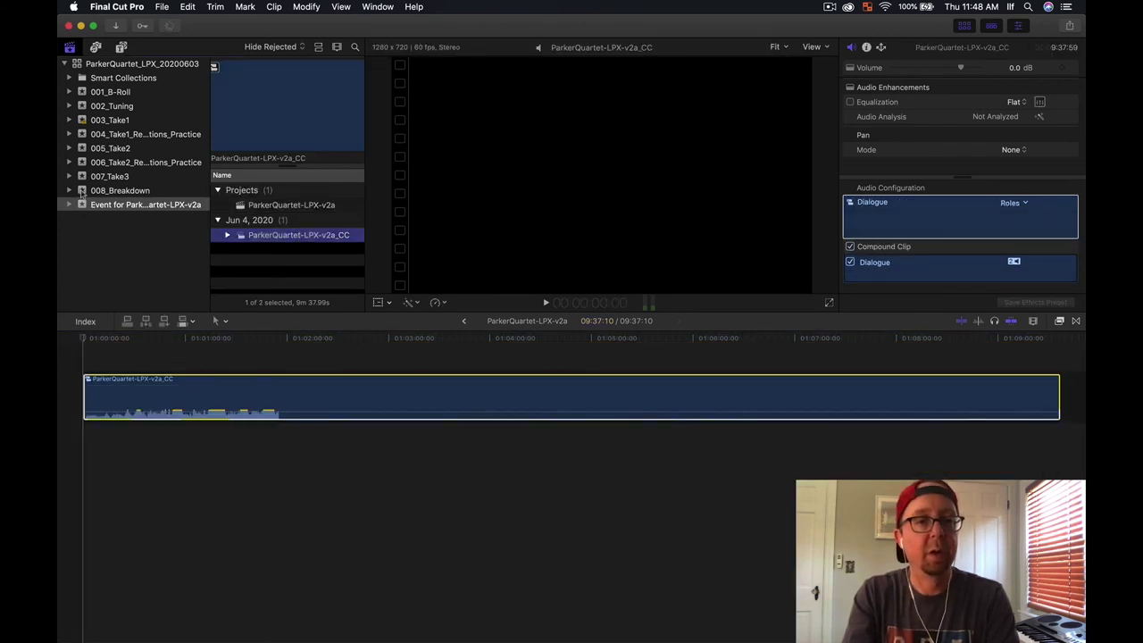
- Open the PQ_Take2 project from the 005_Take2 event in the timeline
{"action": "left_click", "coordinate": [125, 147]}
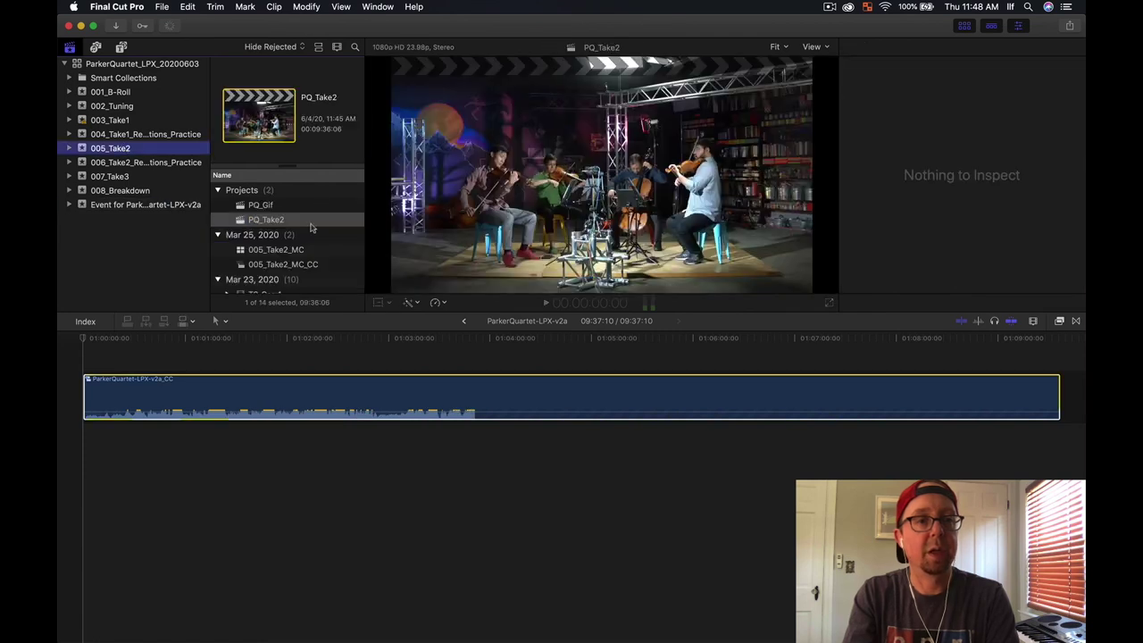
{"action": "left_click", "coordinate": [259, 220]}
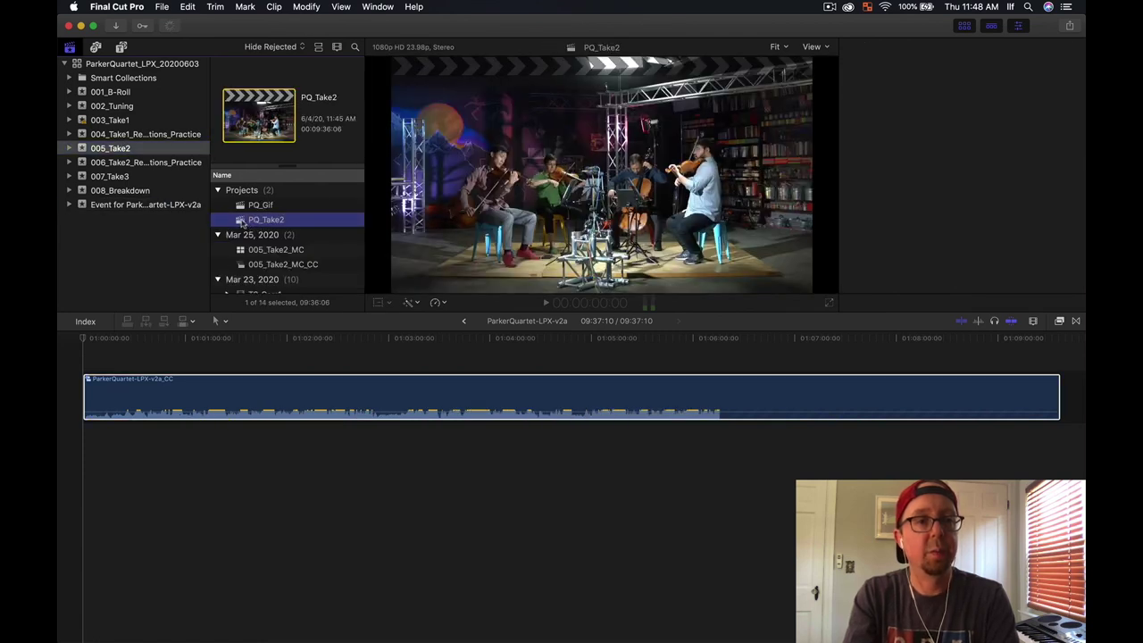
{"action": "double_click", "coordinate": [241, 222]}
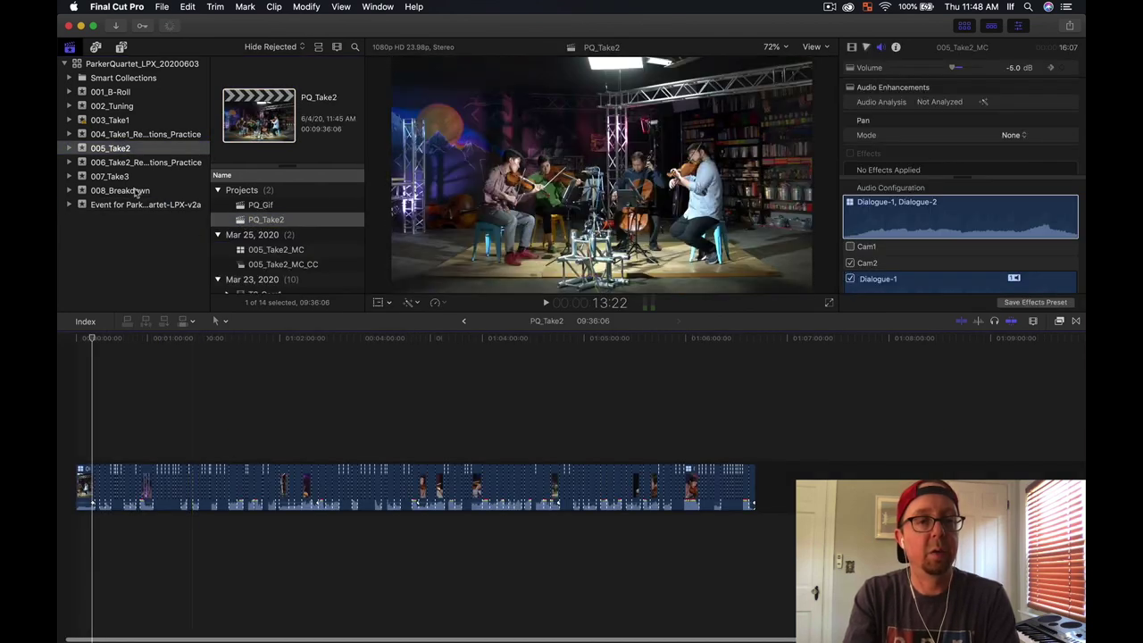
- Connect ParkerQuartet-LPX-v2a_CC beneath the PQ_Take2 video, then select all the video clips
{"action": "left_click", "coordinate": [149, 208]}
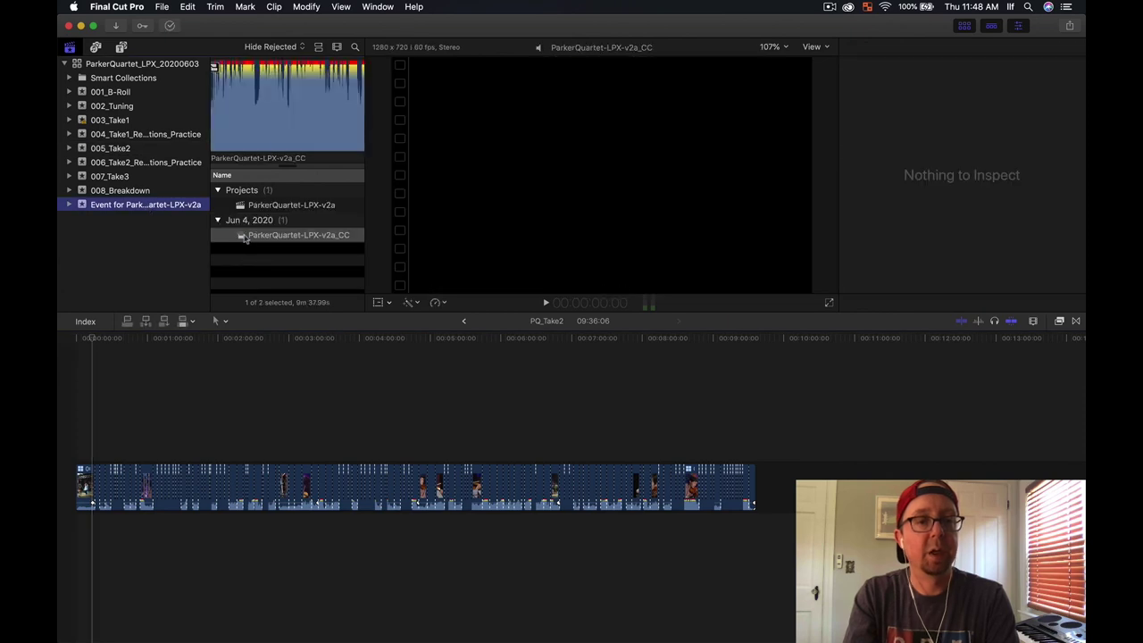
{"action": "left_click", "coordinate": [244, 237]}
{"action": "left_click_drag", "start_coordinate": [243, 238], "coordinate": [79, 536]}
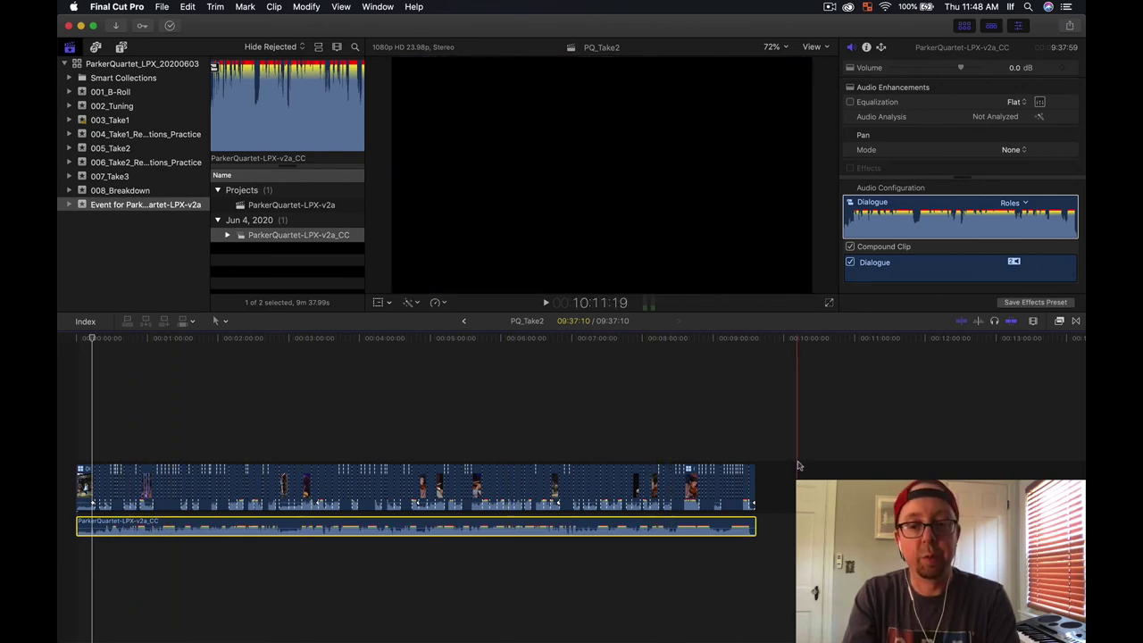
{"action": "left_click_drag", "start_coordinate": [802, 468], "coordinate": [73, 463]}
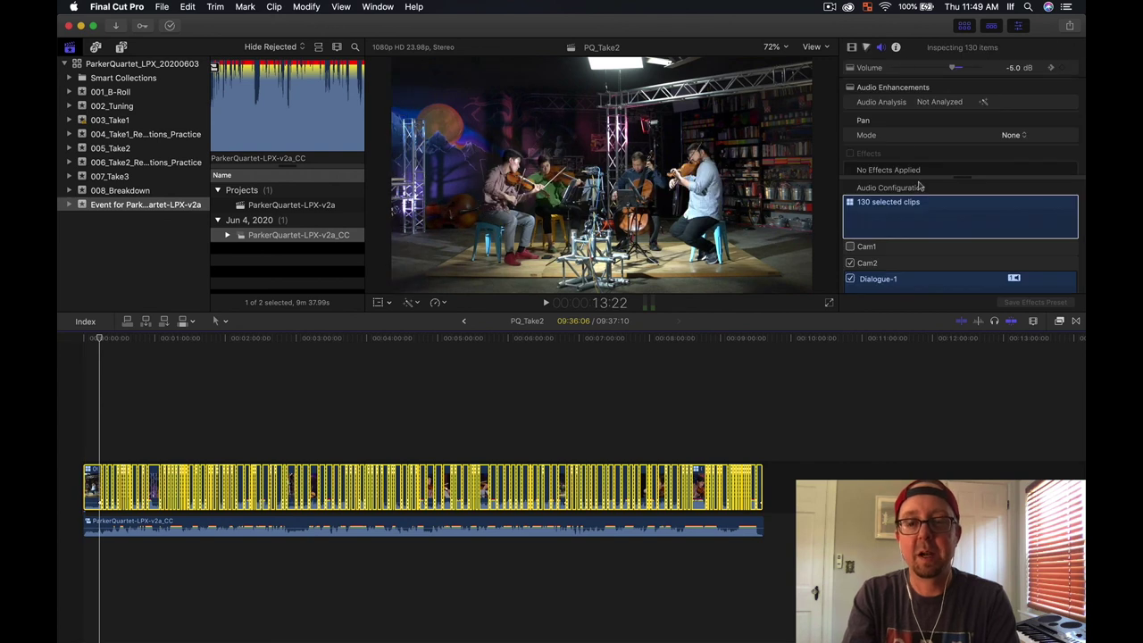
- Turn the 130 selected video clips' volume to minimum, then play the edit from the start
{"action": "left_click", "coordinate": [959, 237]}
{"action": "scroll", "coordinate": [959, 246], "scroll_direction": "down", "scroll_amount": 2}
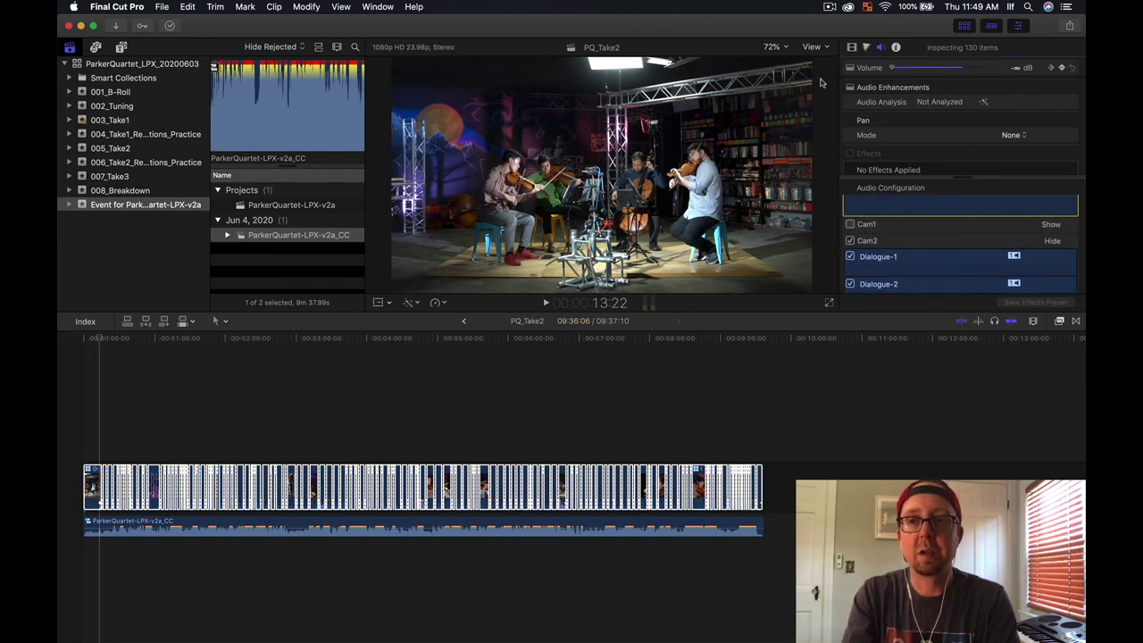
{"action": "left_click", "coordinate": [172, 344]}
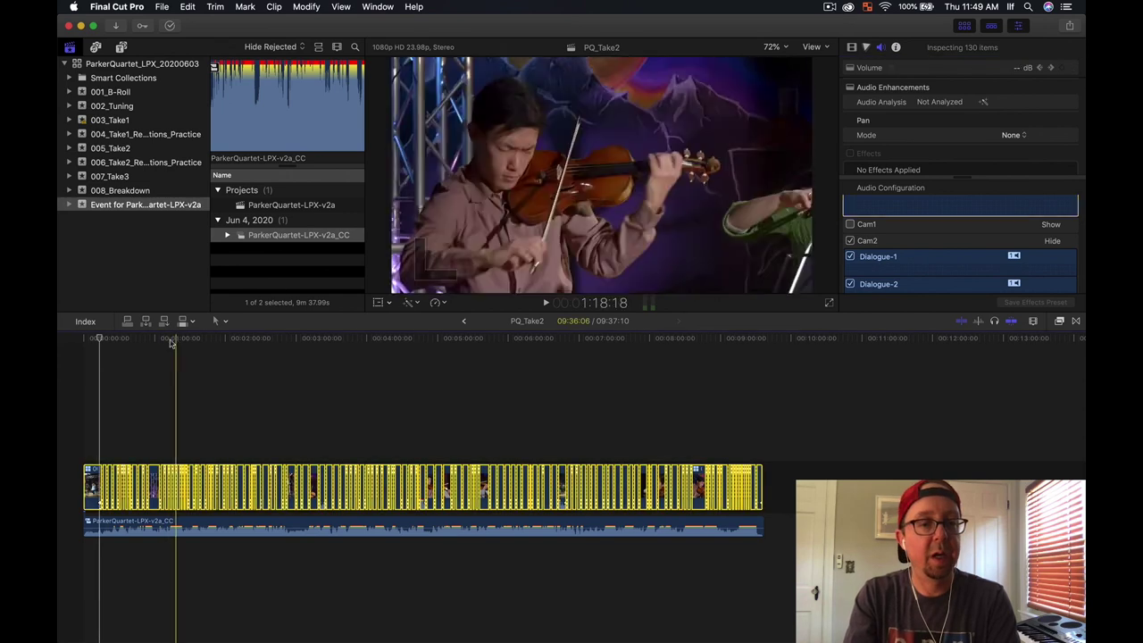
{"action": "left_click", "coordinate": [83, 342]}
{"action": "key", "text": "space"}
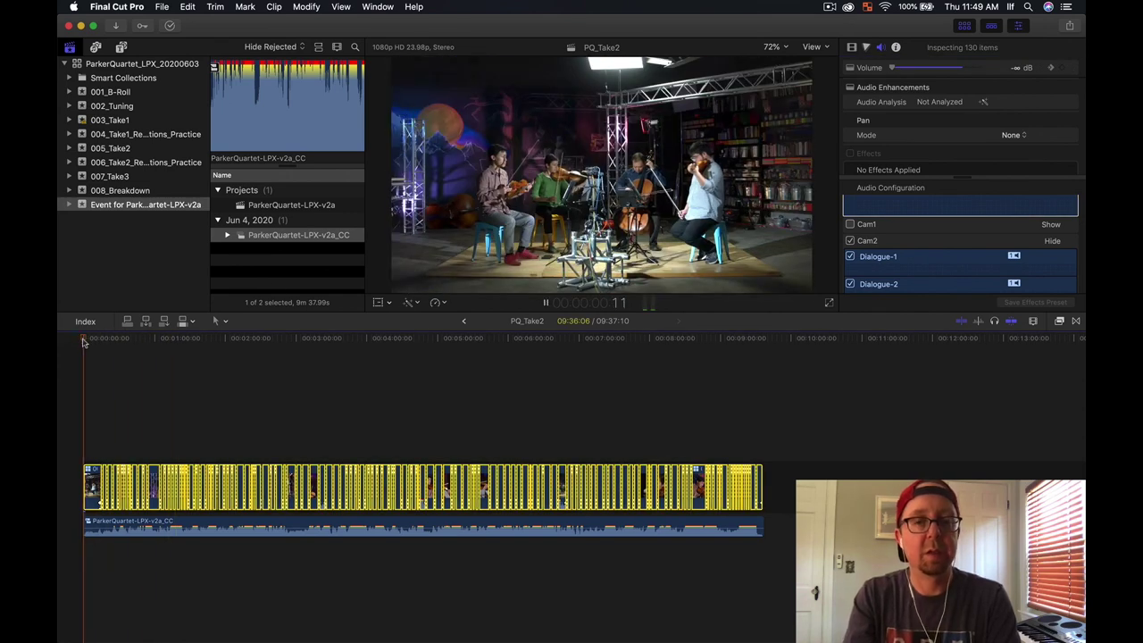
{"action": "left_click", "coordinate": [189, 340]}
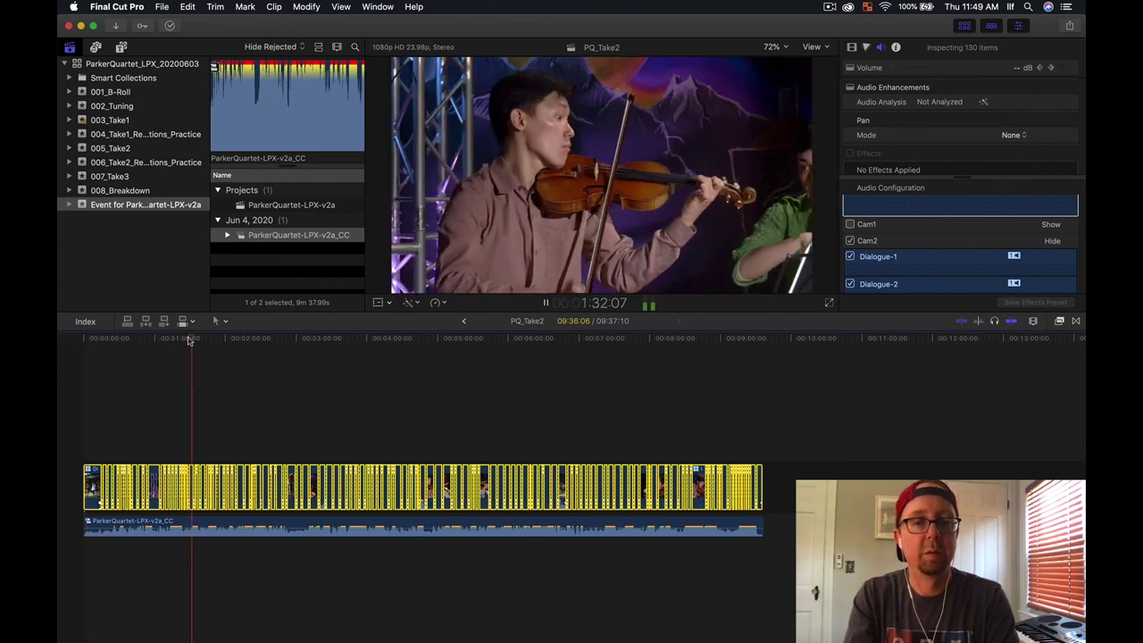
{"action": "key", "text": "space"}
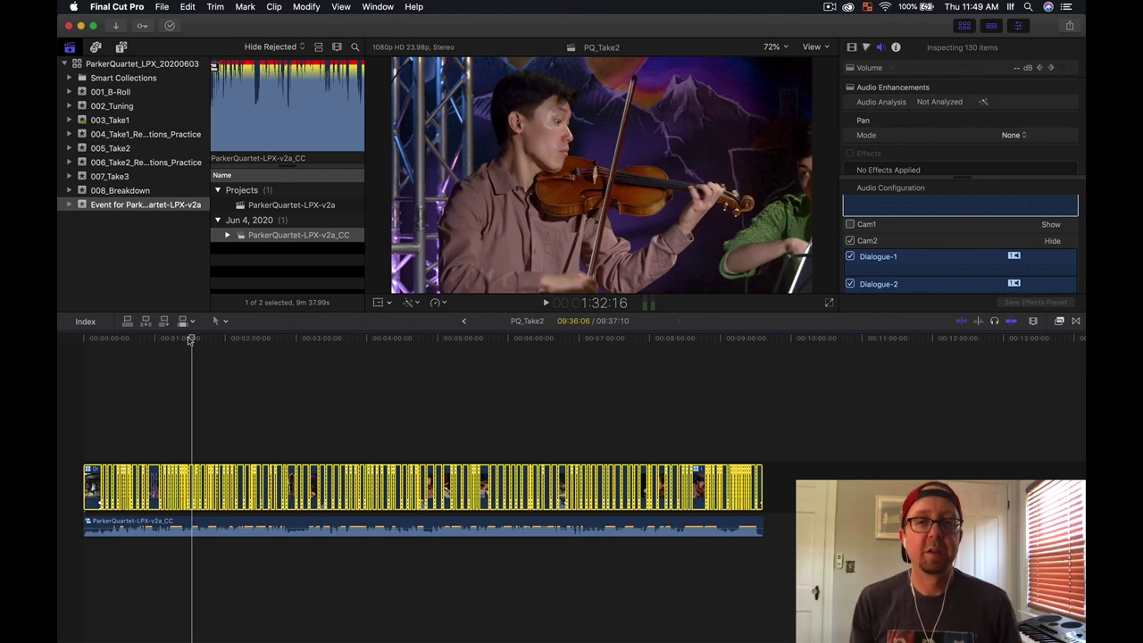